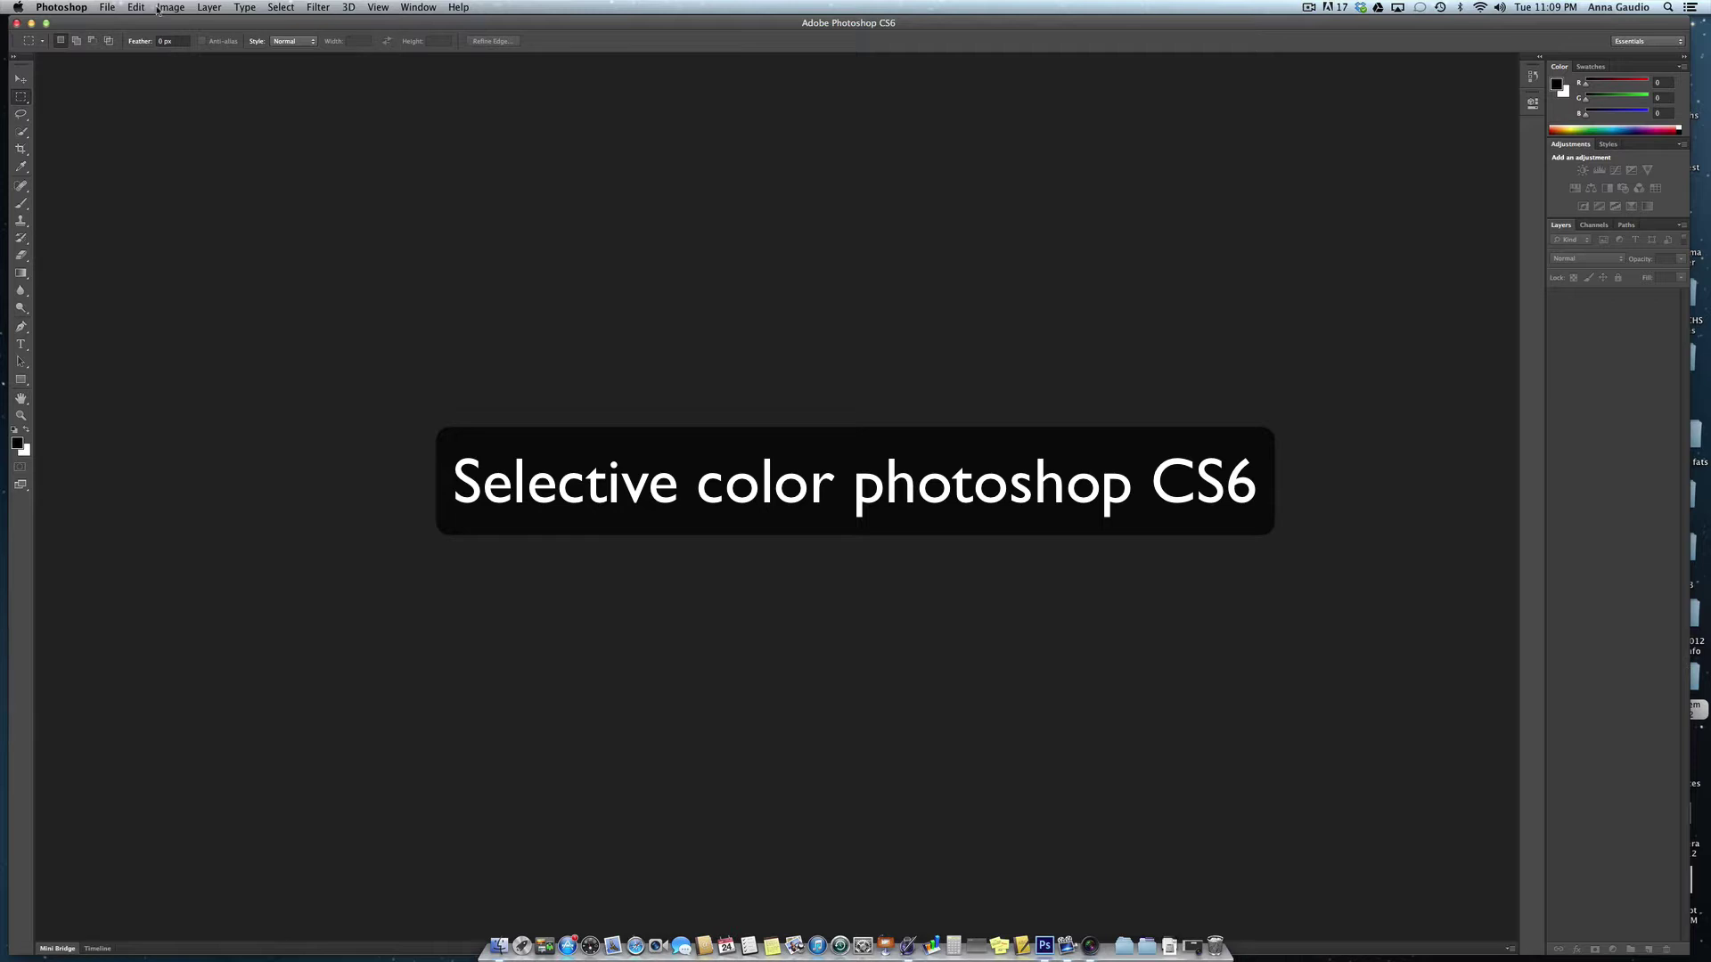
Open the red-ladybug-on-green-leaf JPEG from the Photos library
click(108, 8)
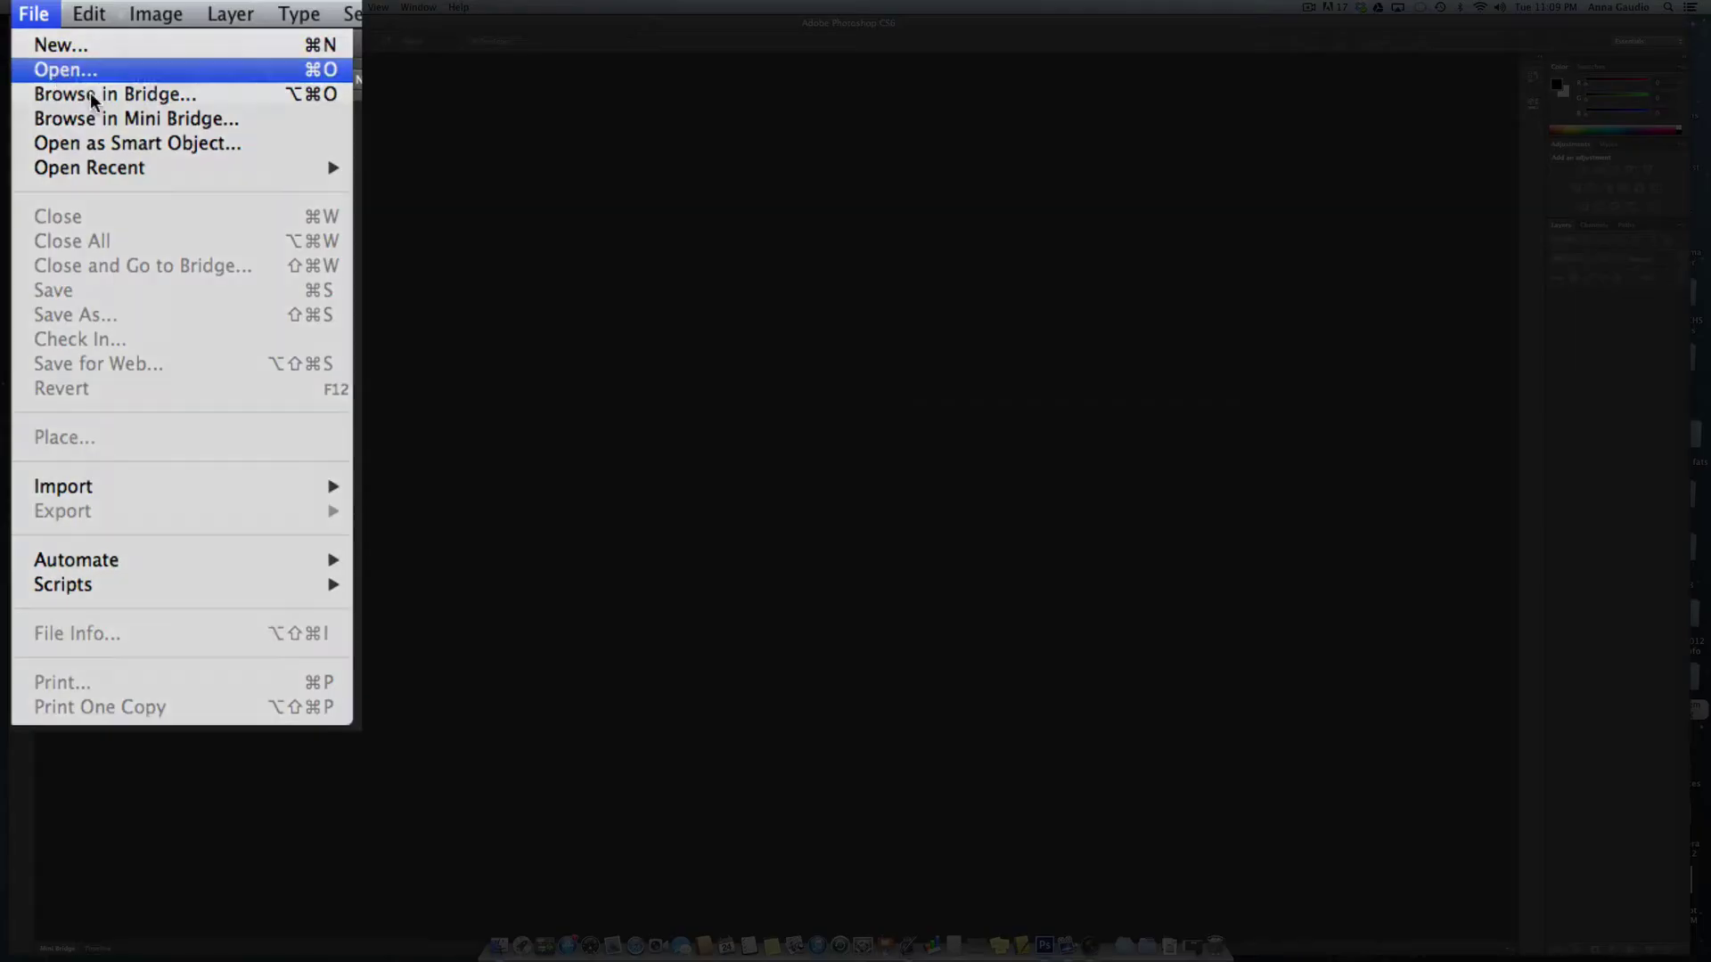
click(123, 36)
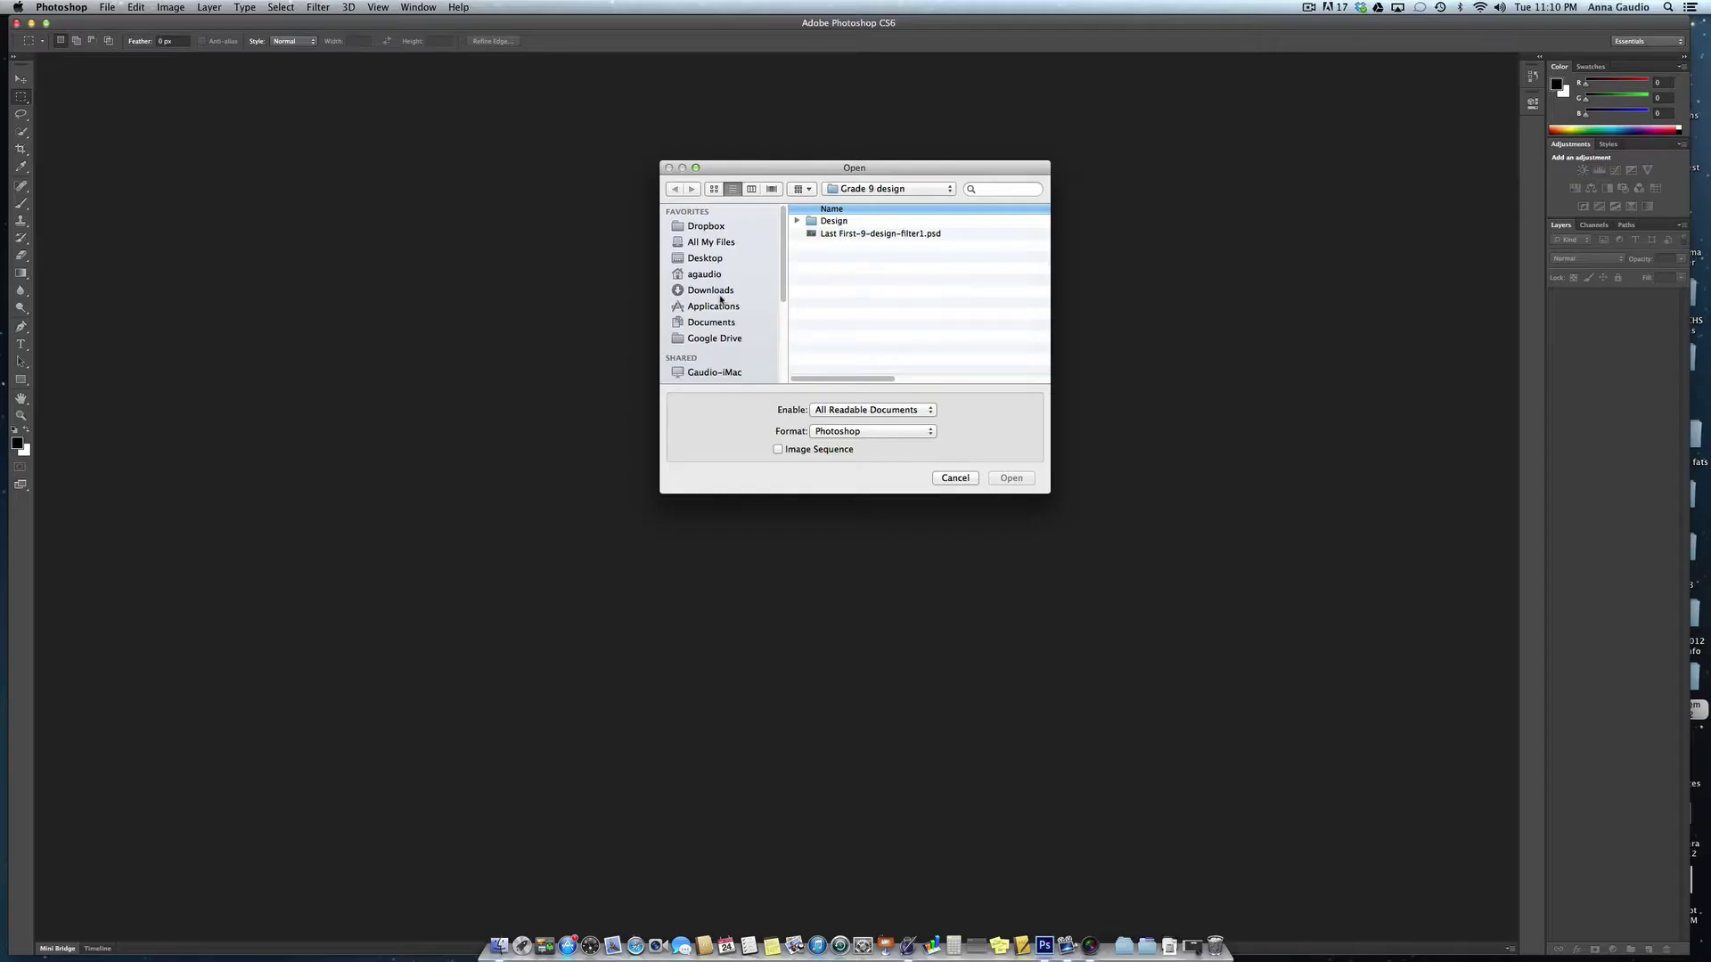
scroll(718, 303, down, 4)
click(697, 364)
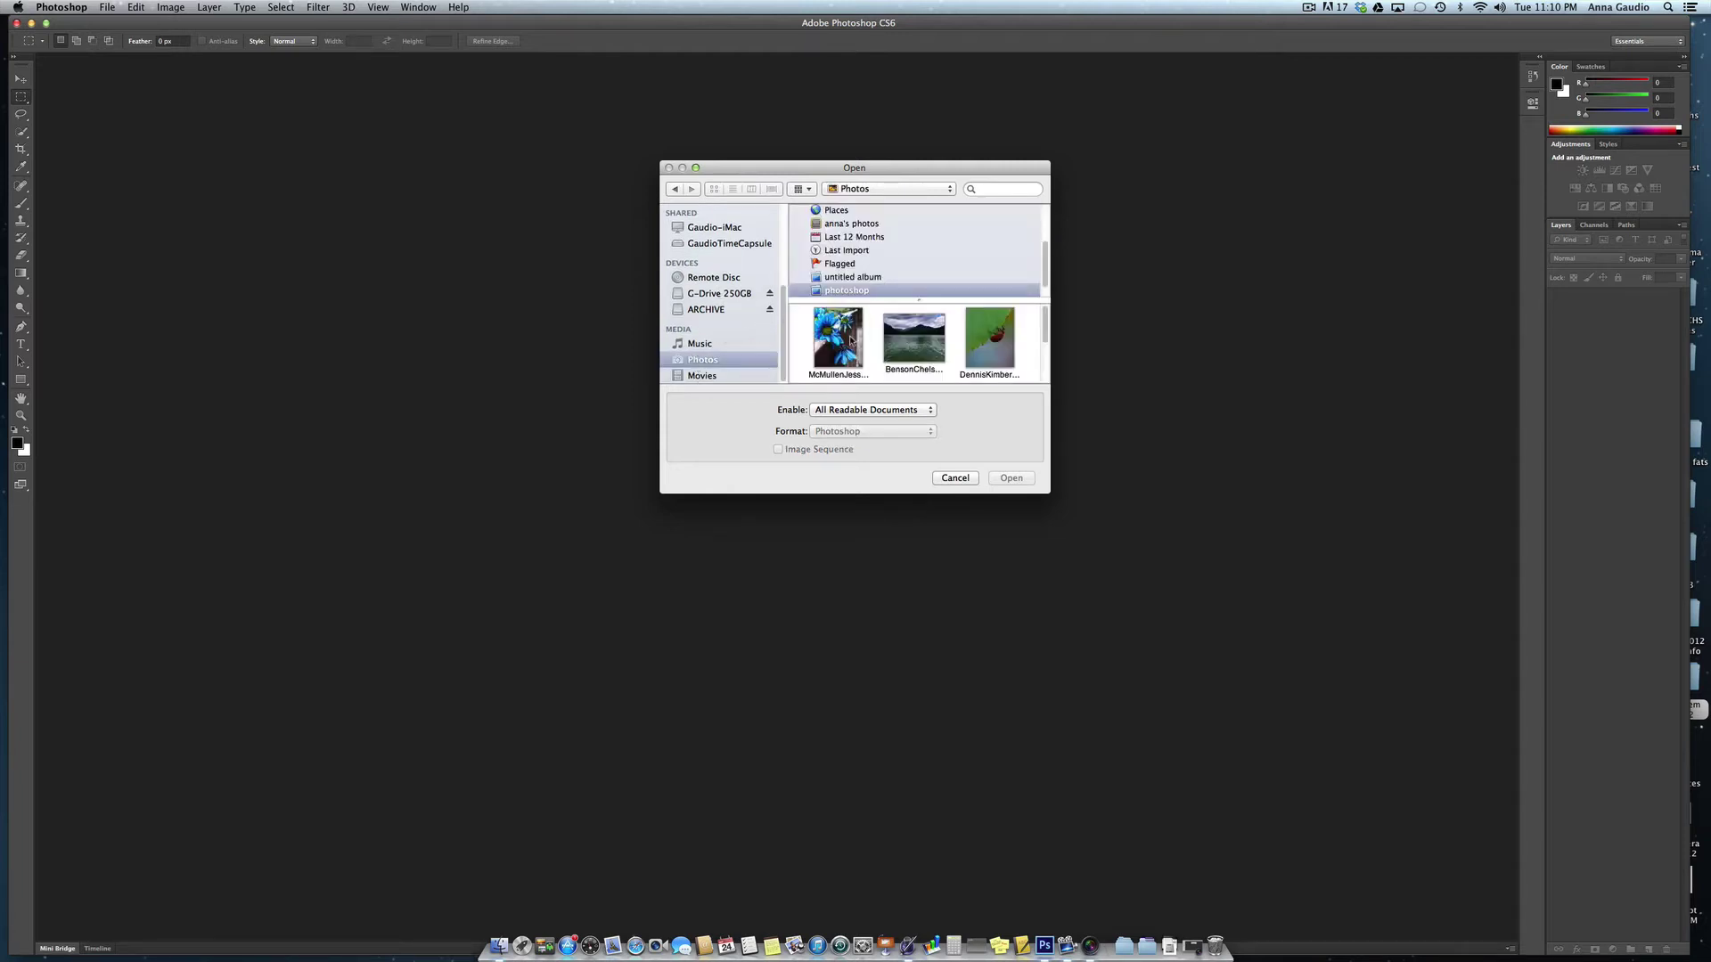
scroll(907, 334, down, 1)
click(995, 337)
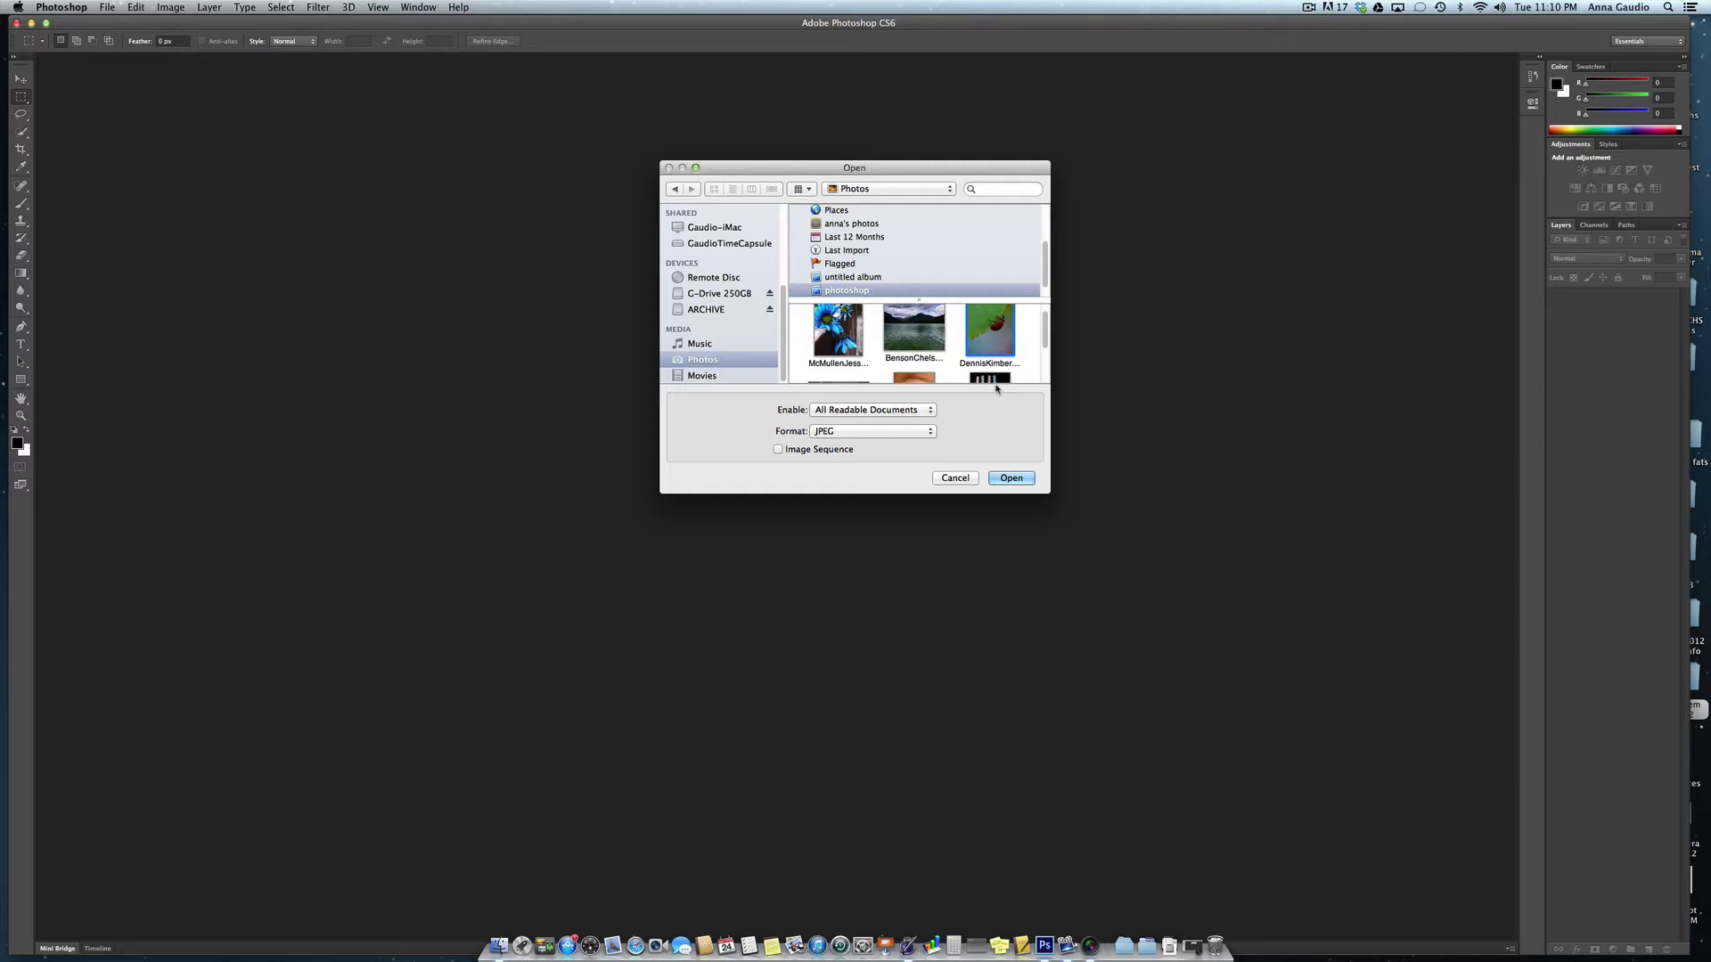
click(1014, 478)
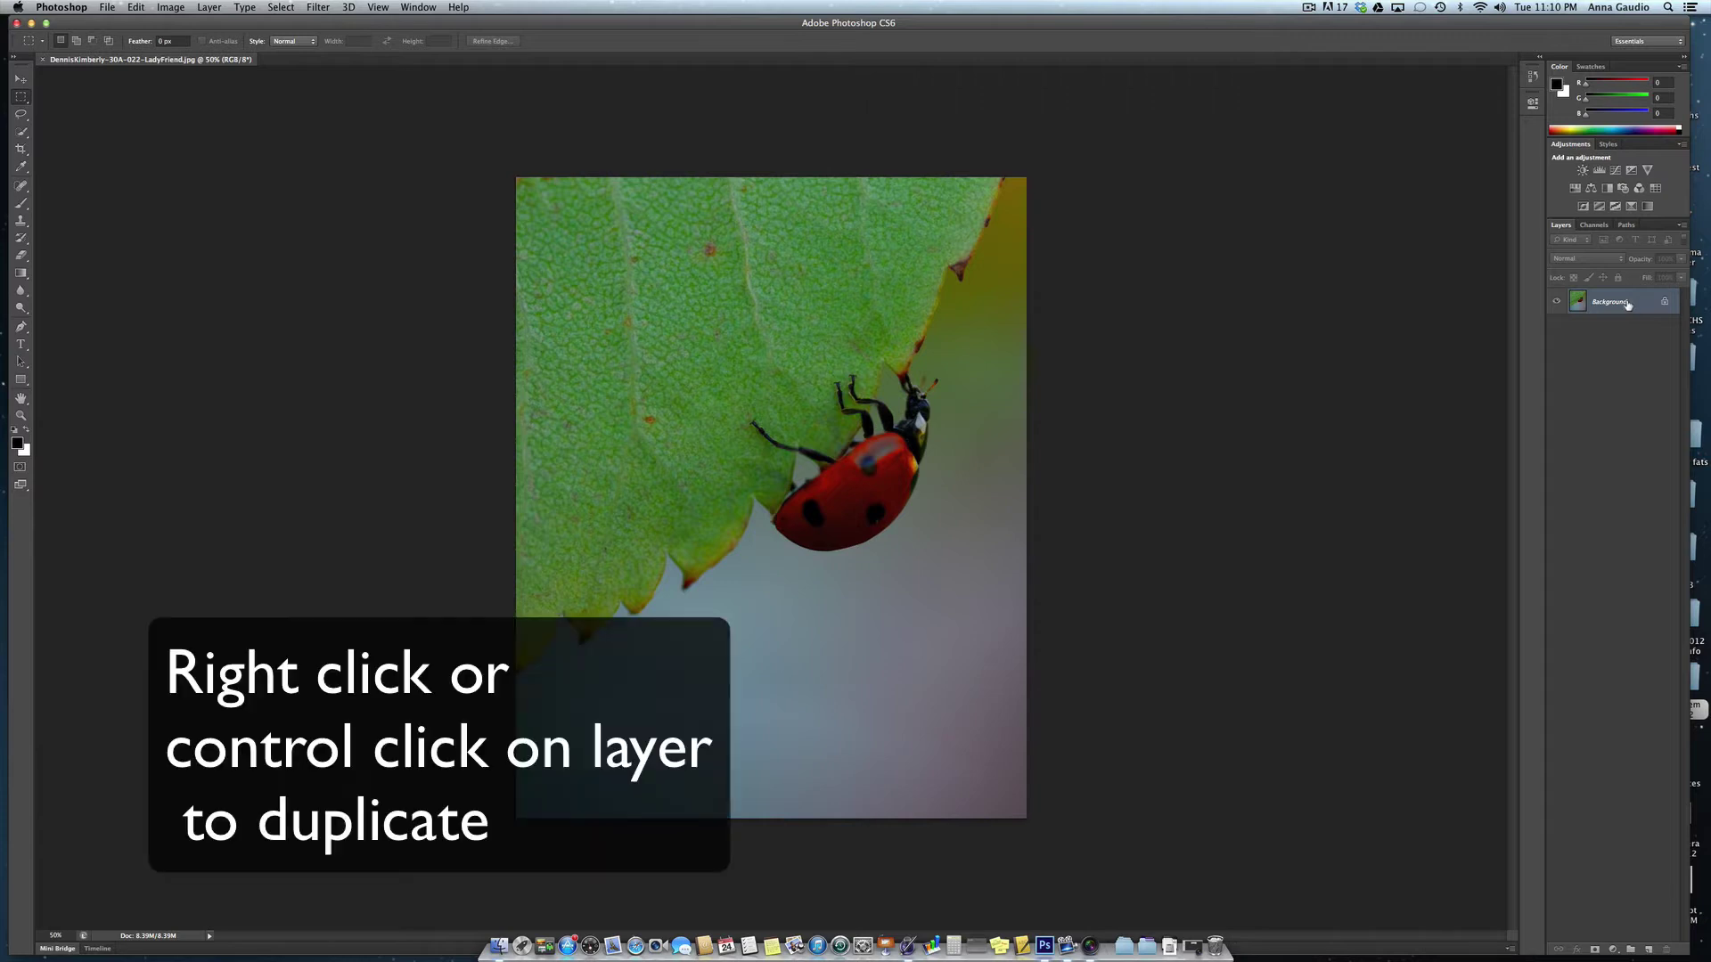
Duplicate the Background layer to create a 'Background copy' layer above it
right_click(1628, 304)
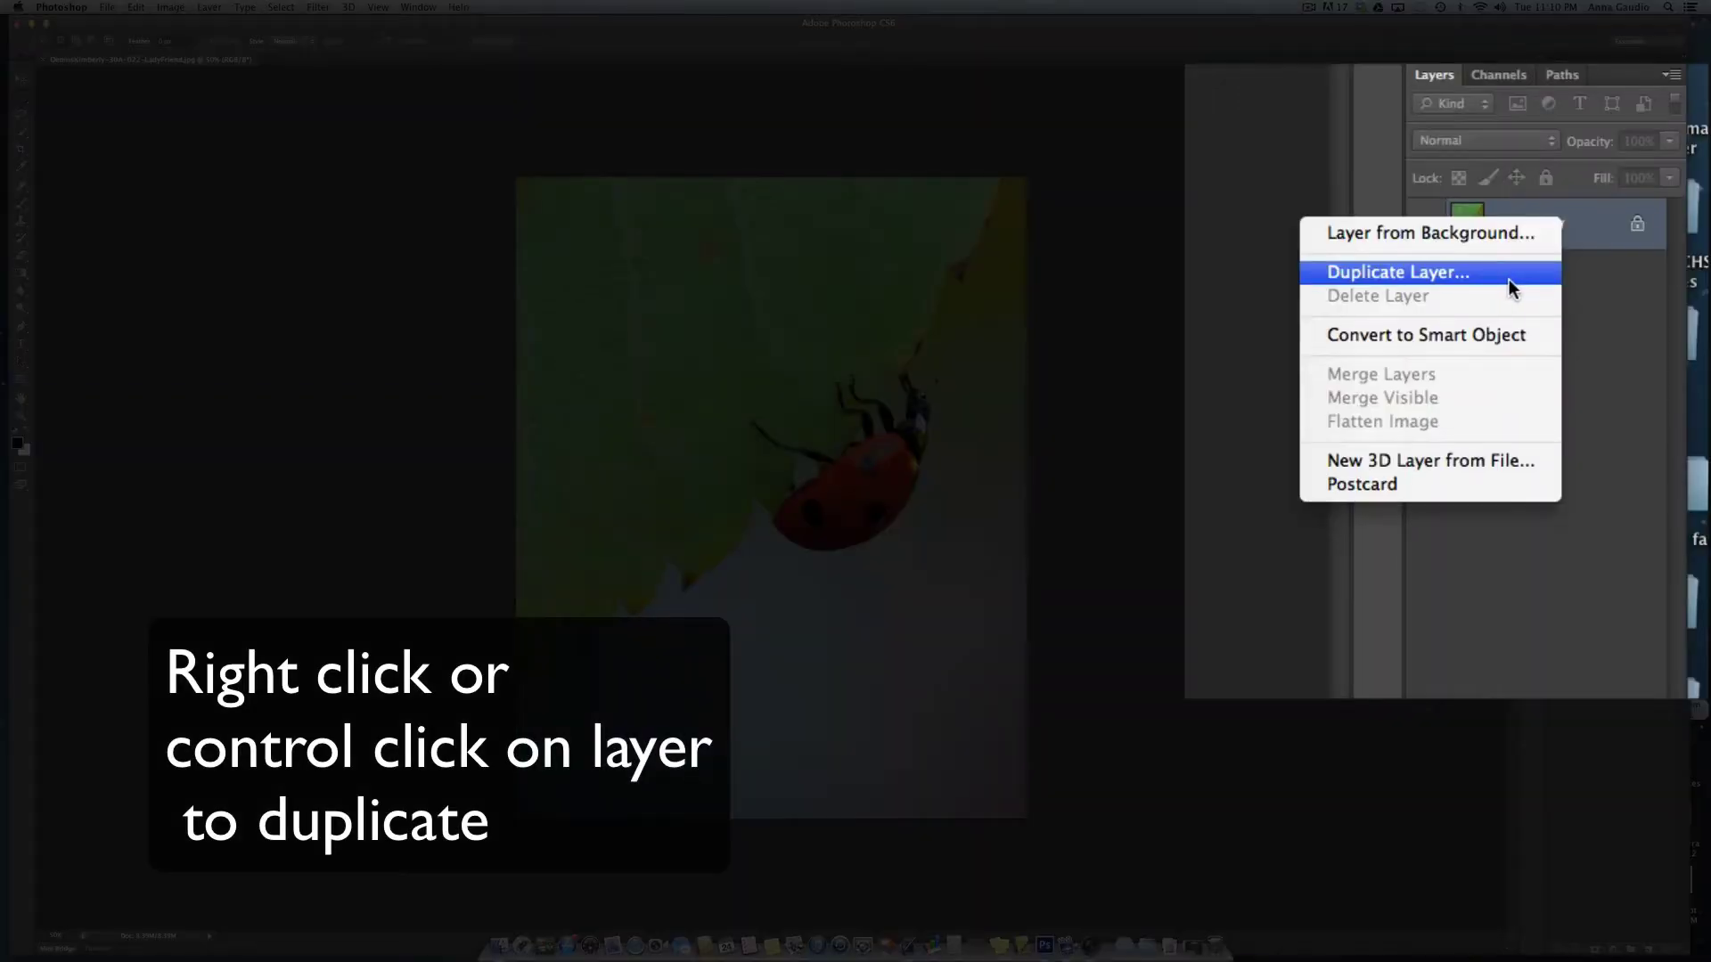
click(1501, 274)
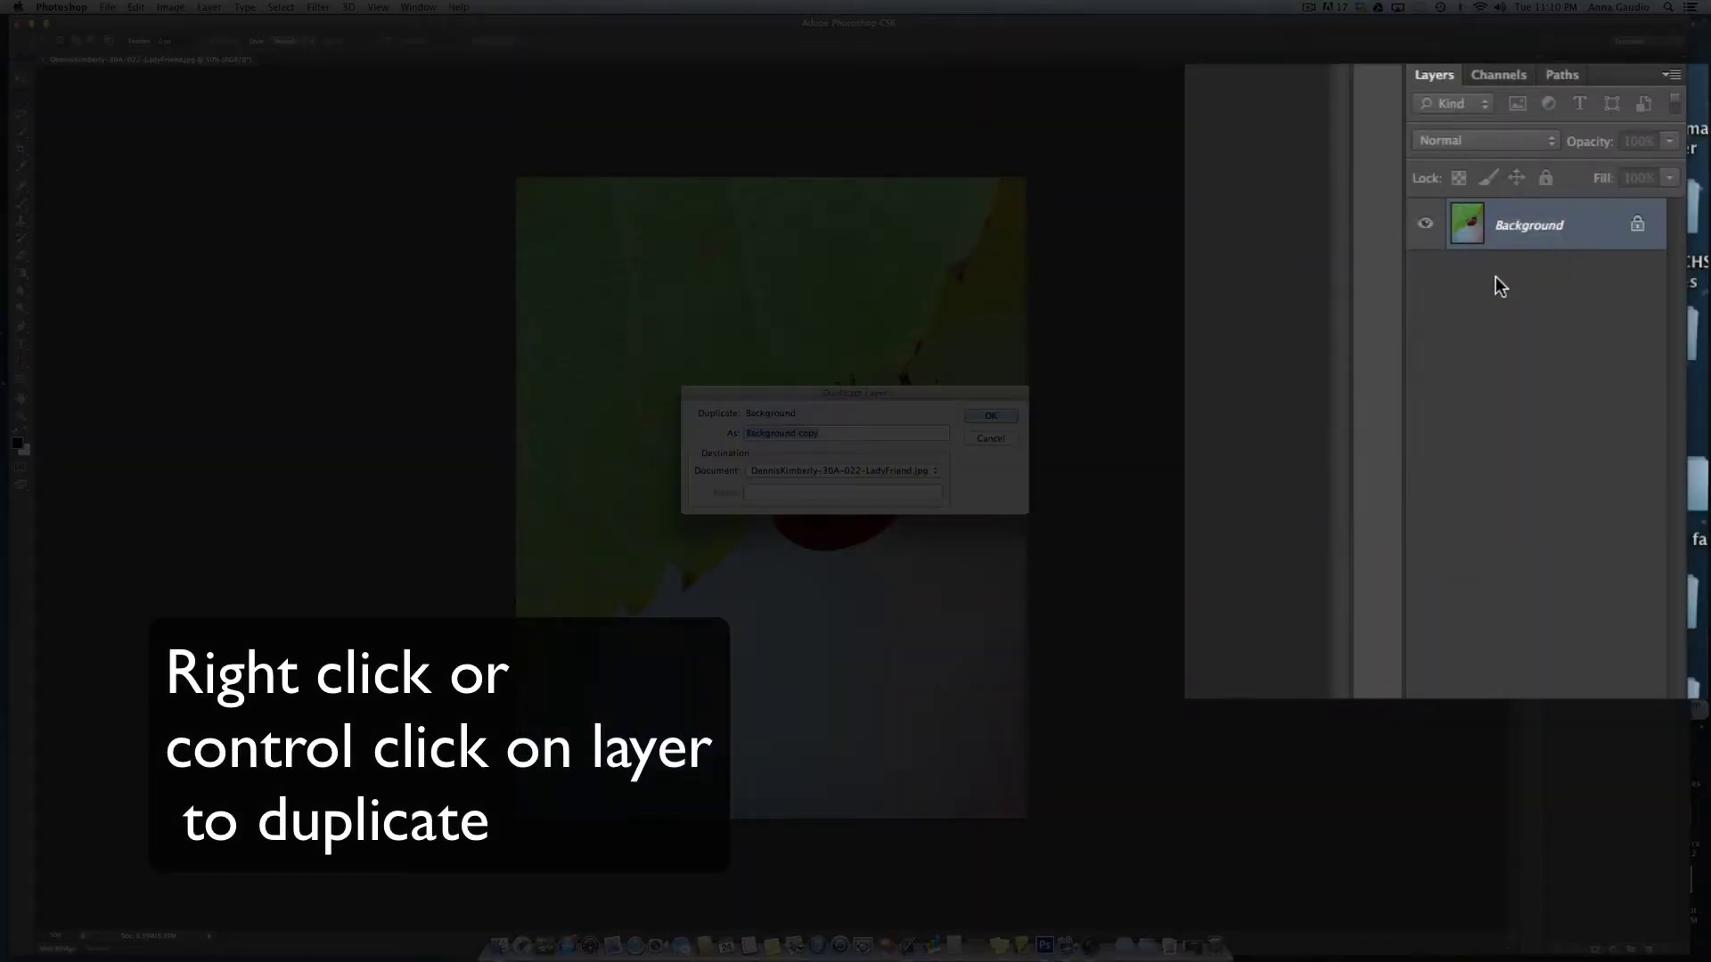
click(989, 416)
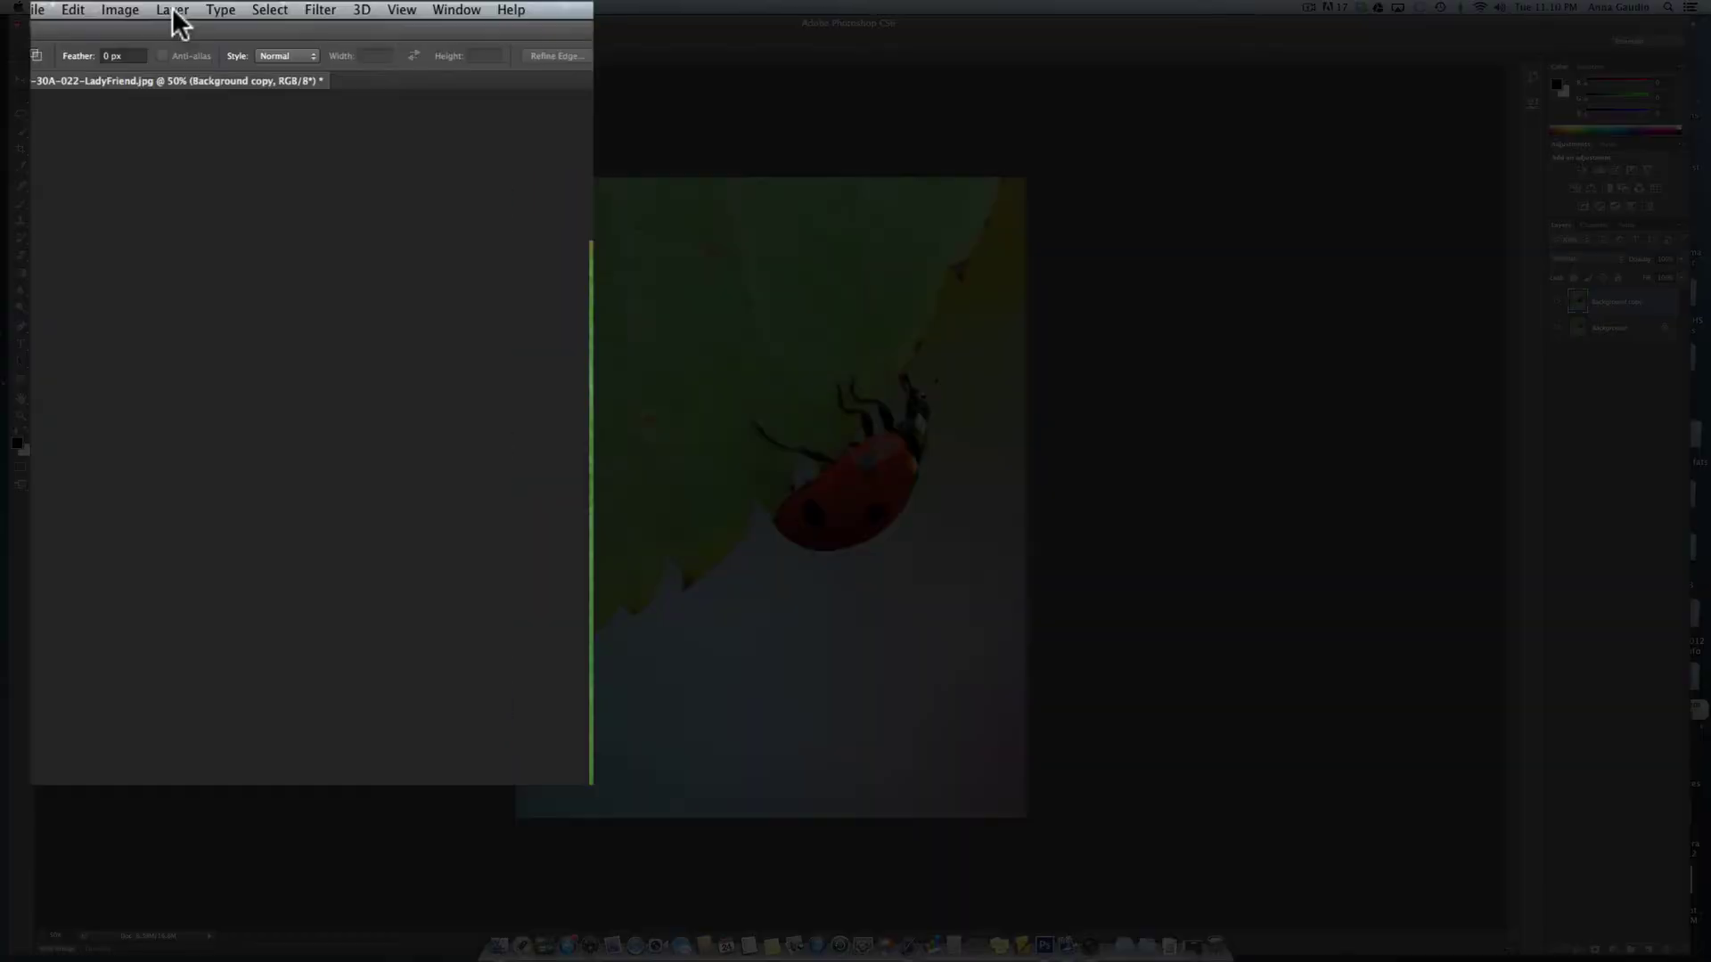
Add a 'Black & White 1' adjustment layer with default settings on top of the stack
click(209, 7)
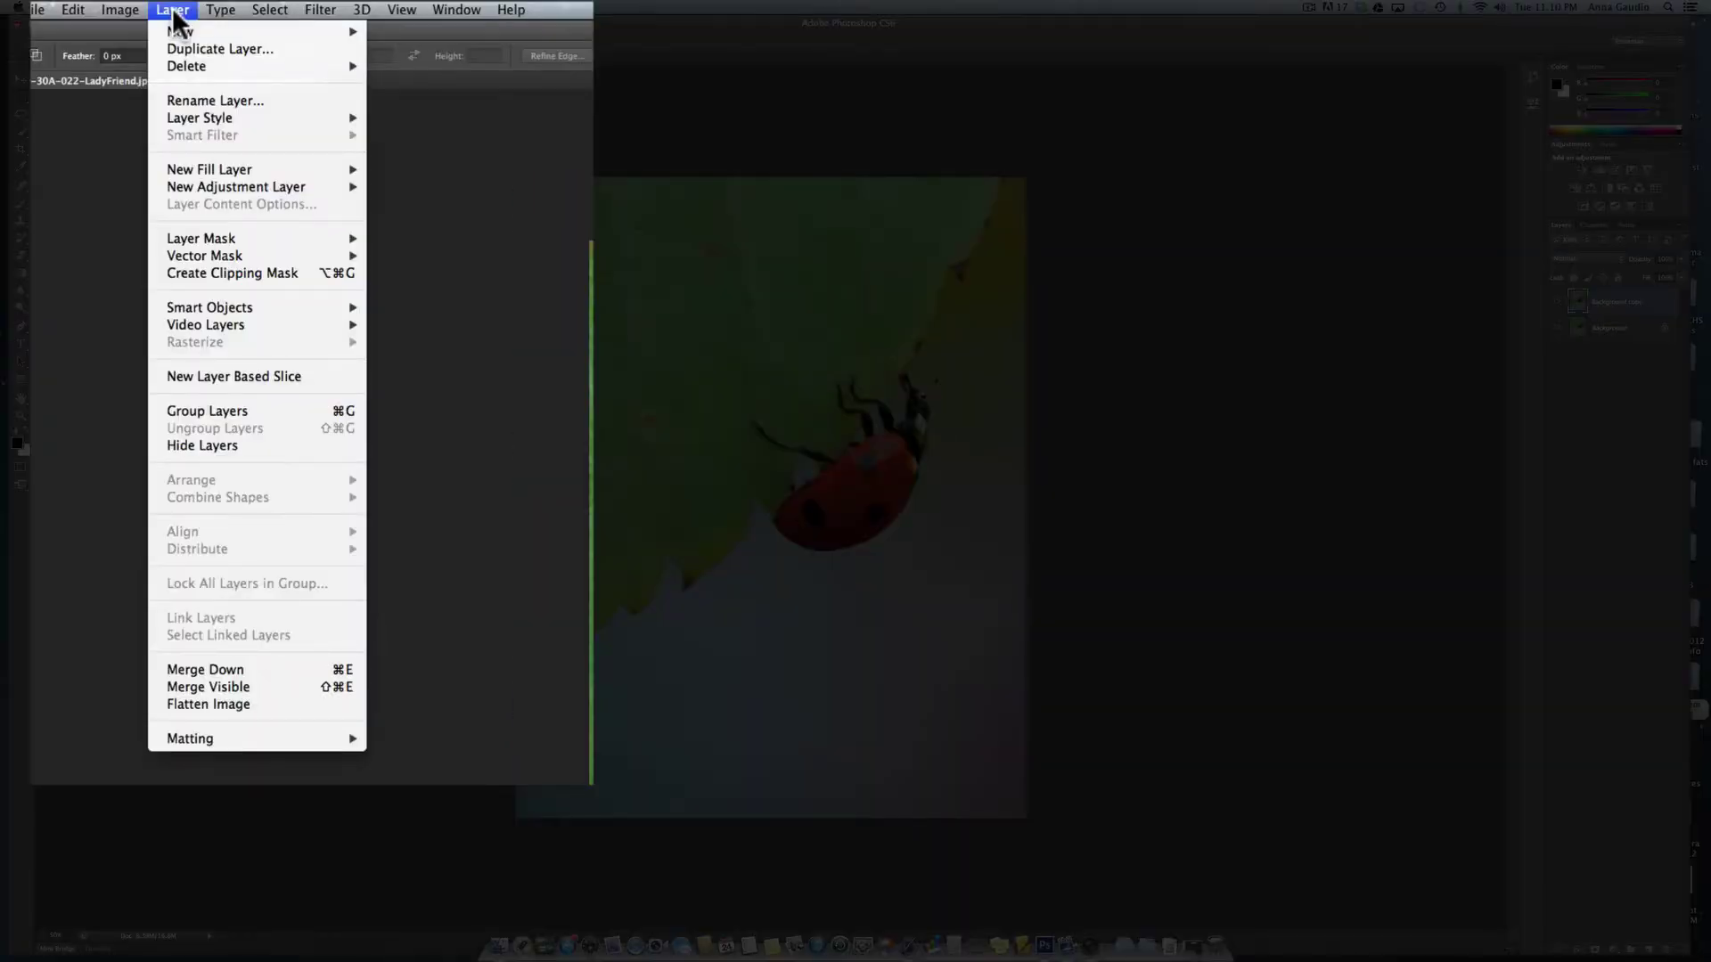
mouse_move(217, 182)
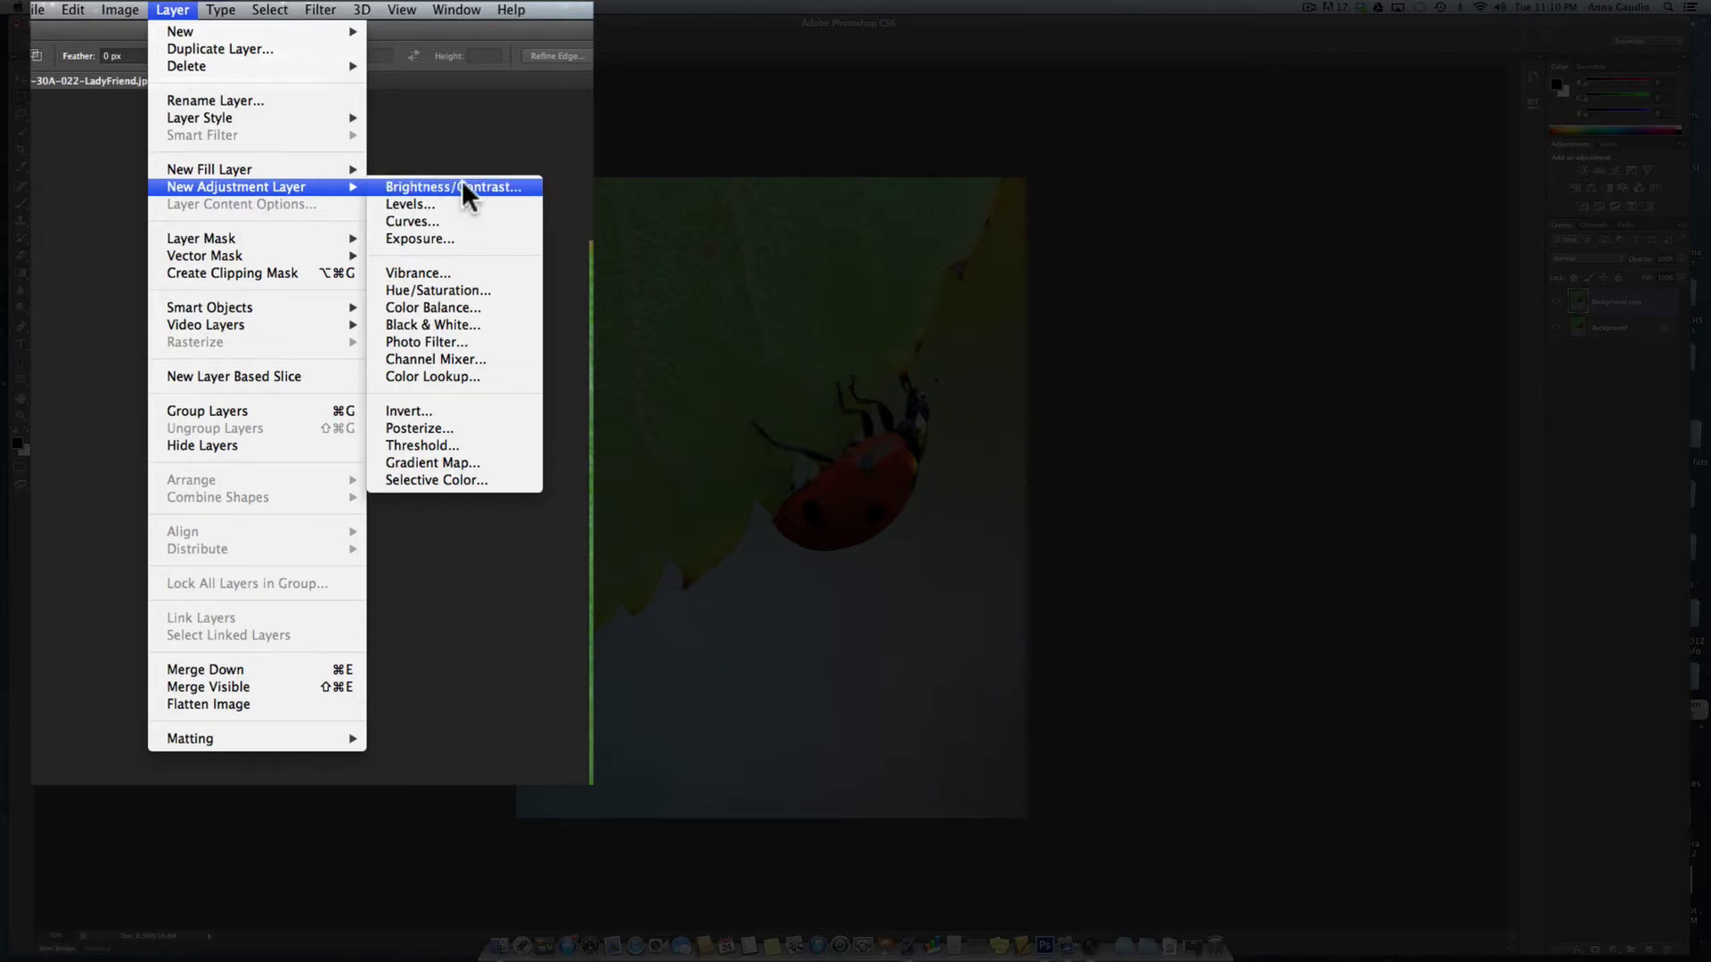
click(469, 325)
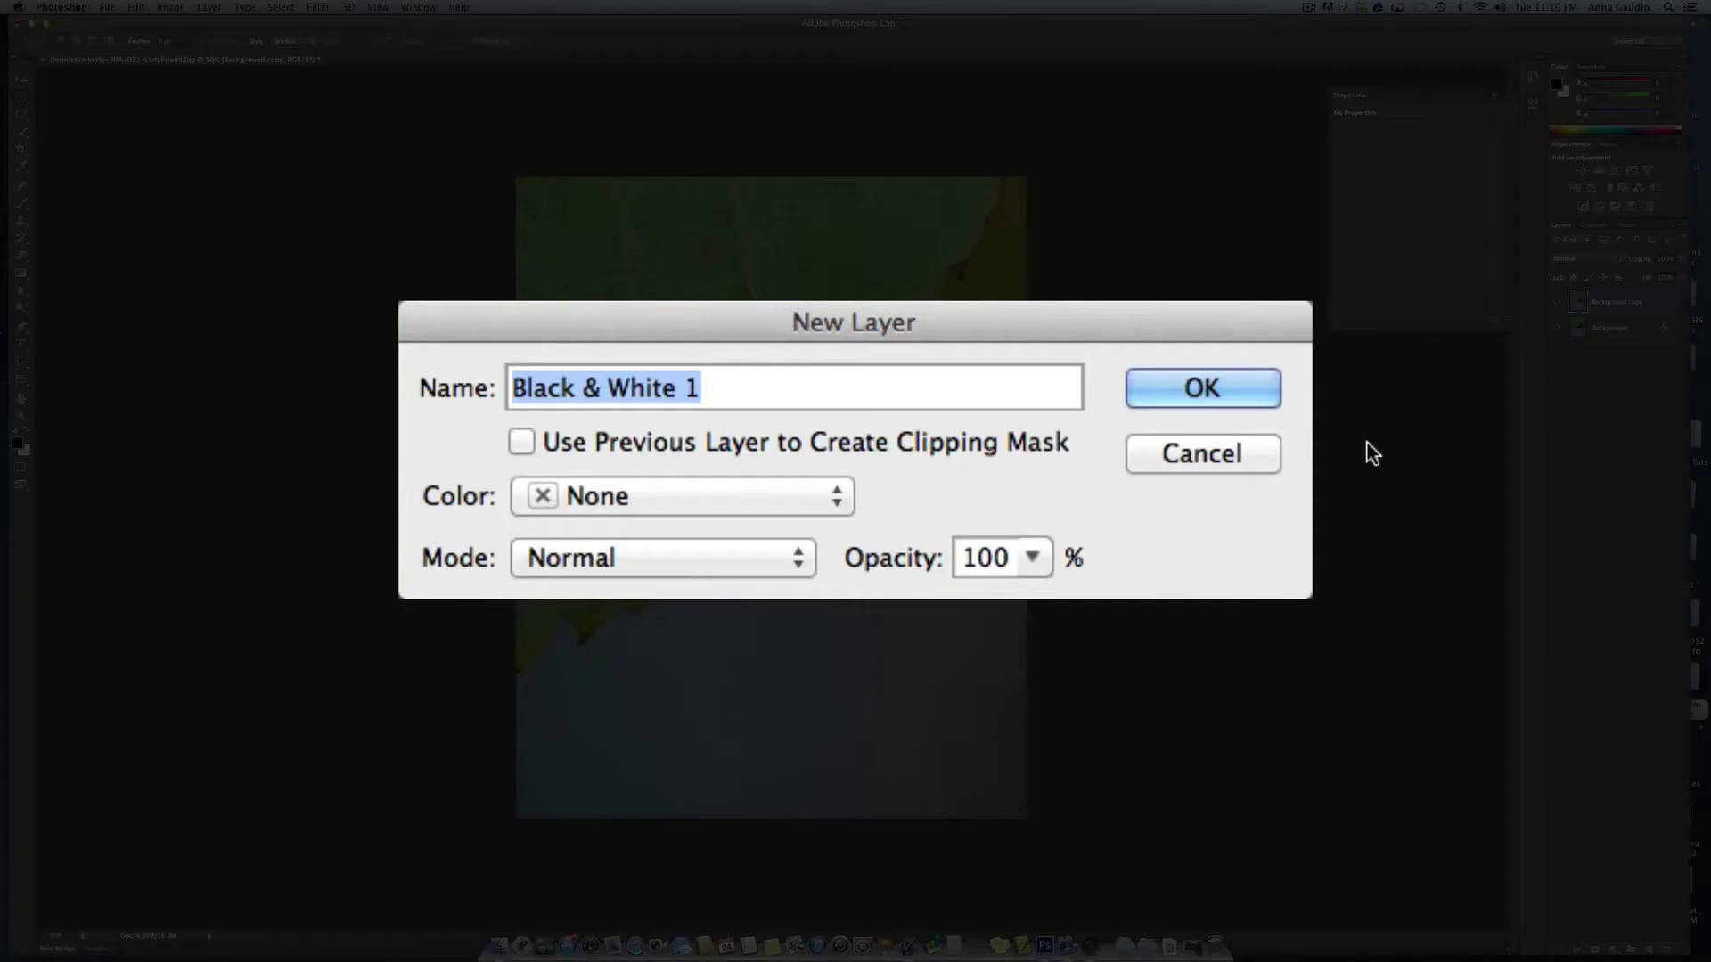
click(1202, 387)
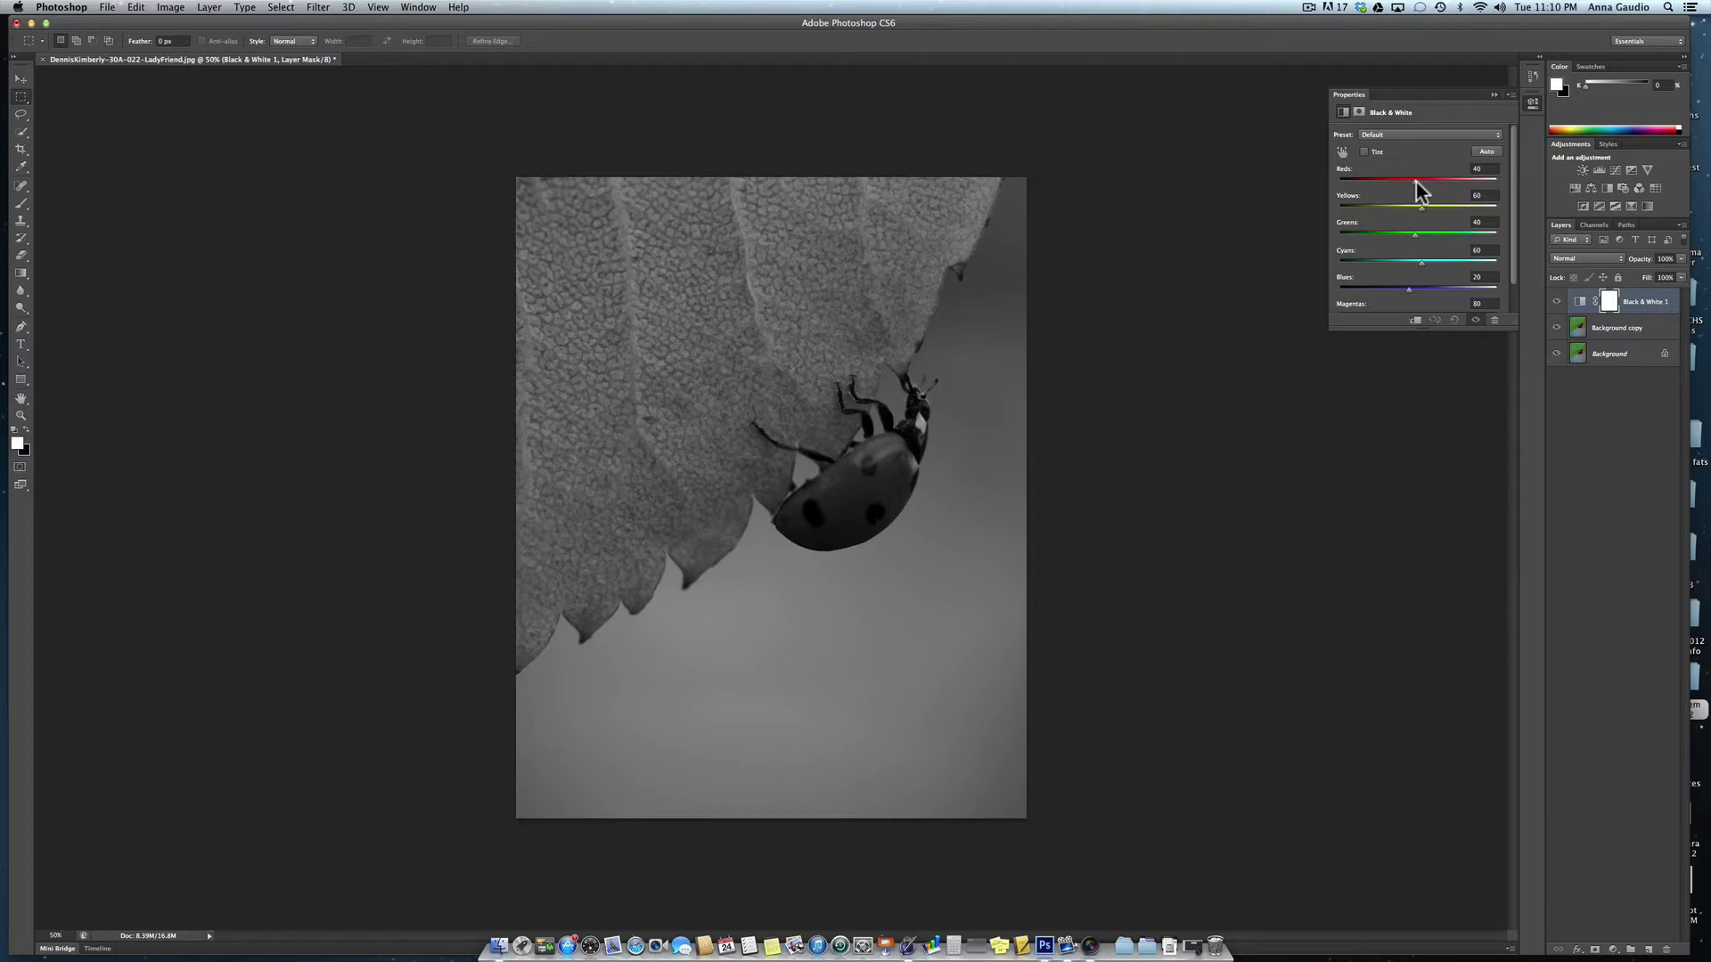
Raise the Black & White Reds slider to about 73 and nudge Yellows slightly higher
drag(1416, 181, 1433, 169)
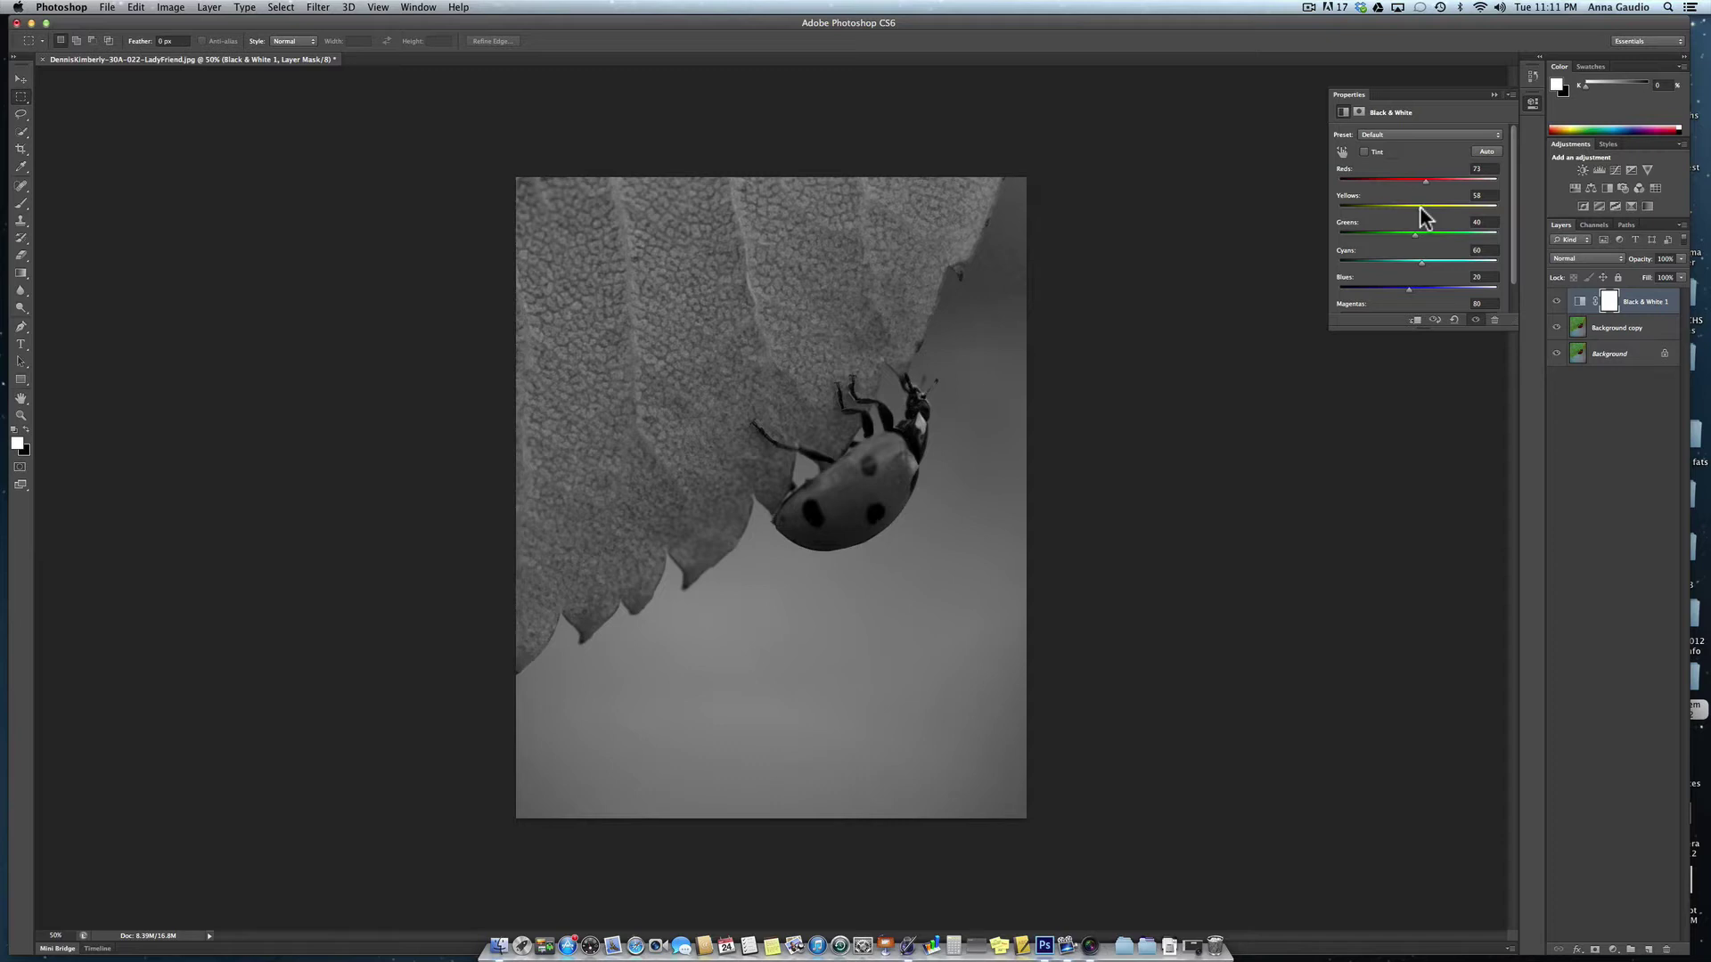
drag(1420, 207, 1421, 206)
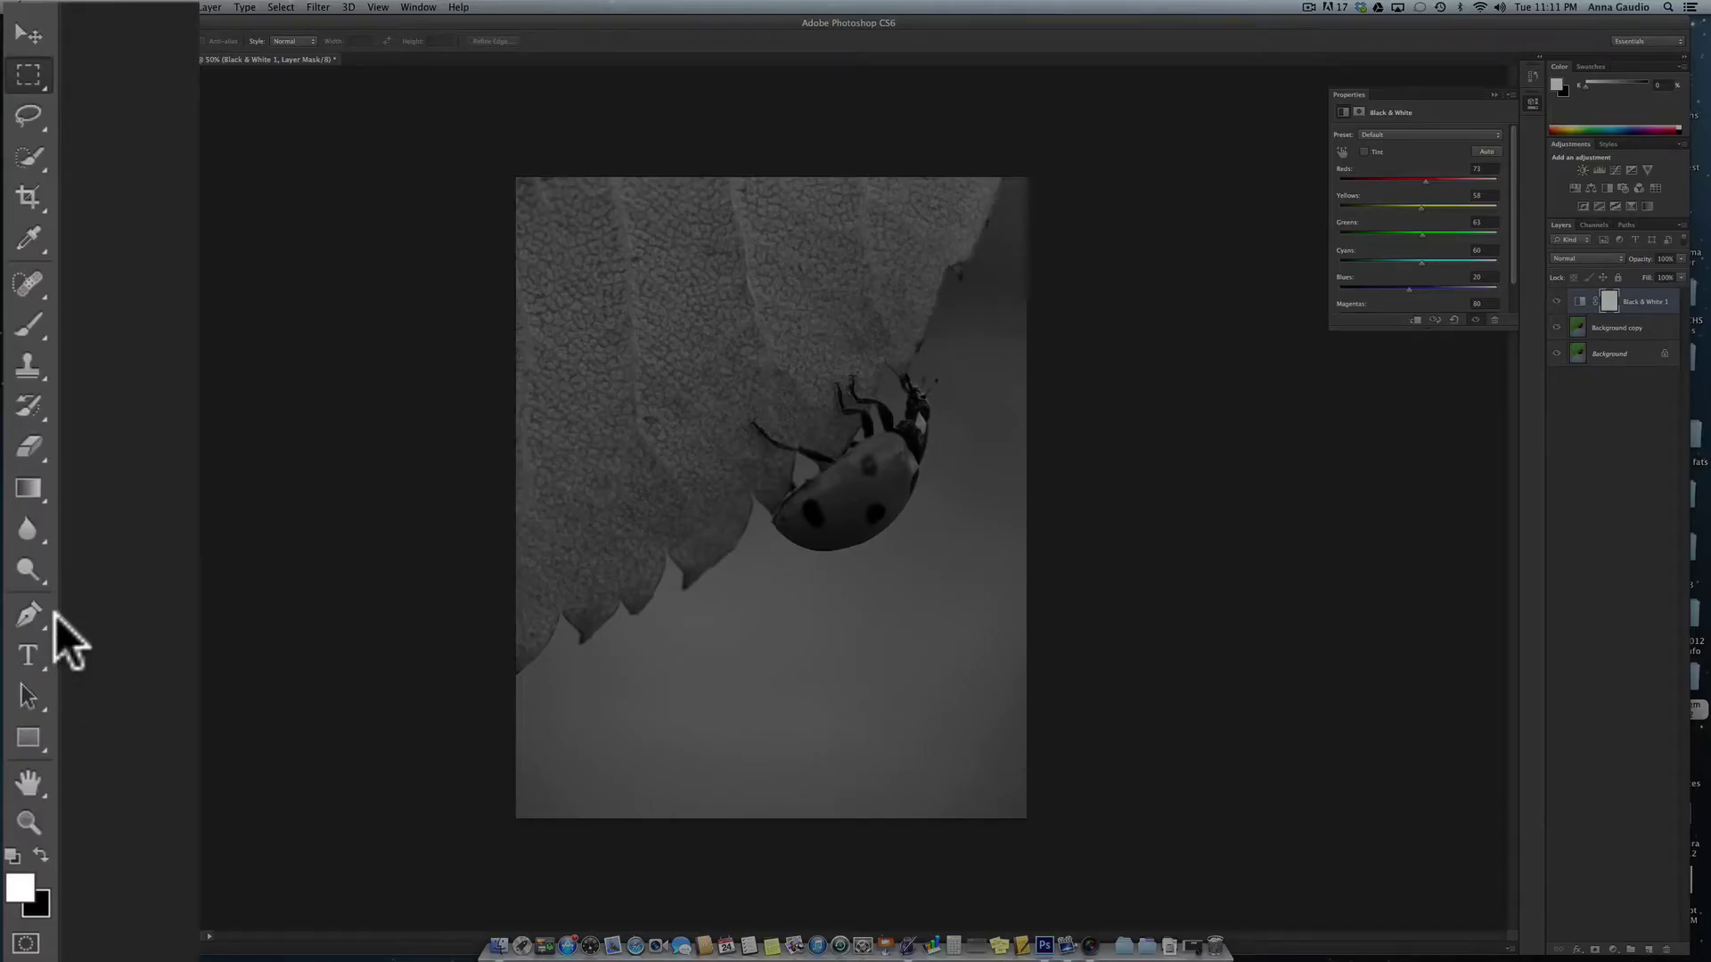
Select the standard Eraser Tool with a 63 px brush at 79% hardness
click(36, 449)
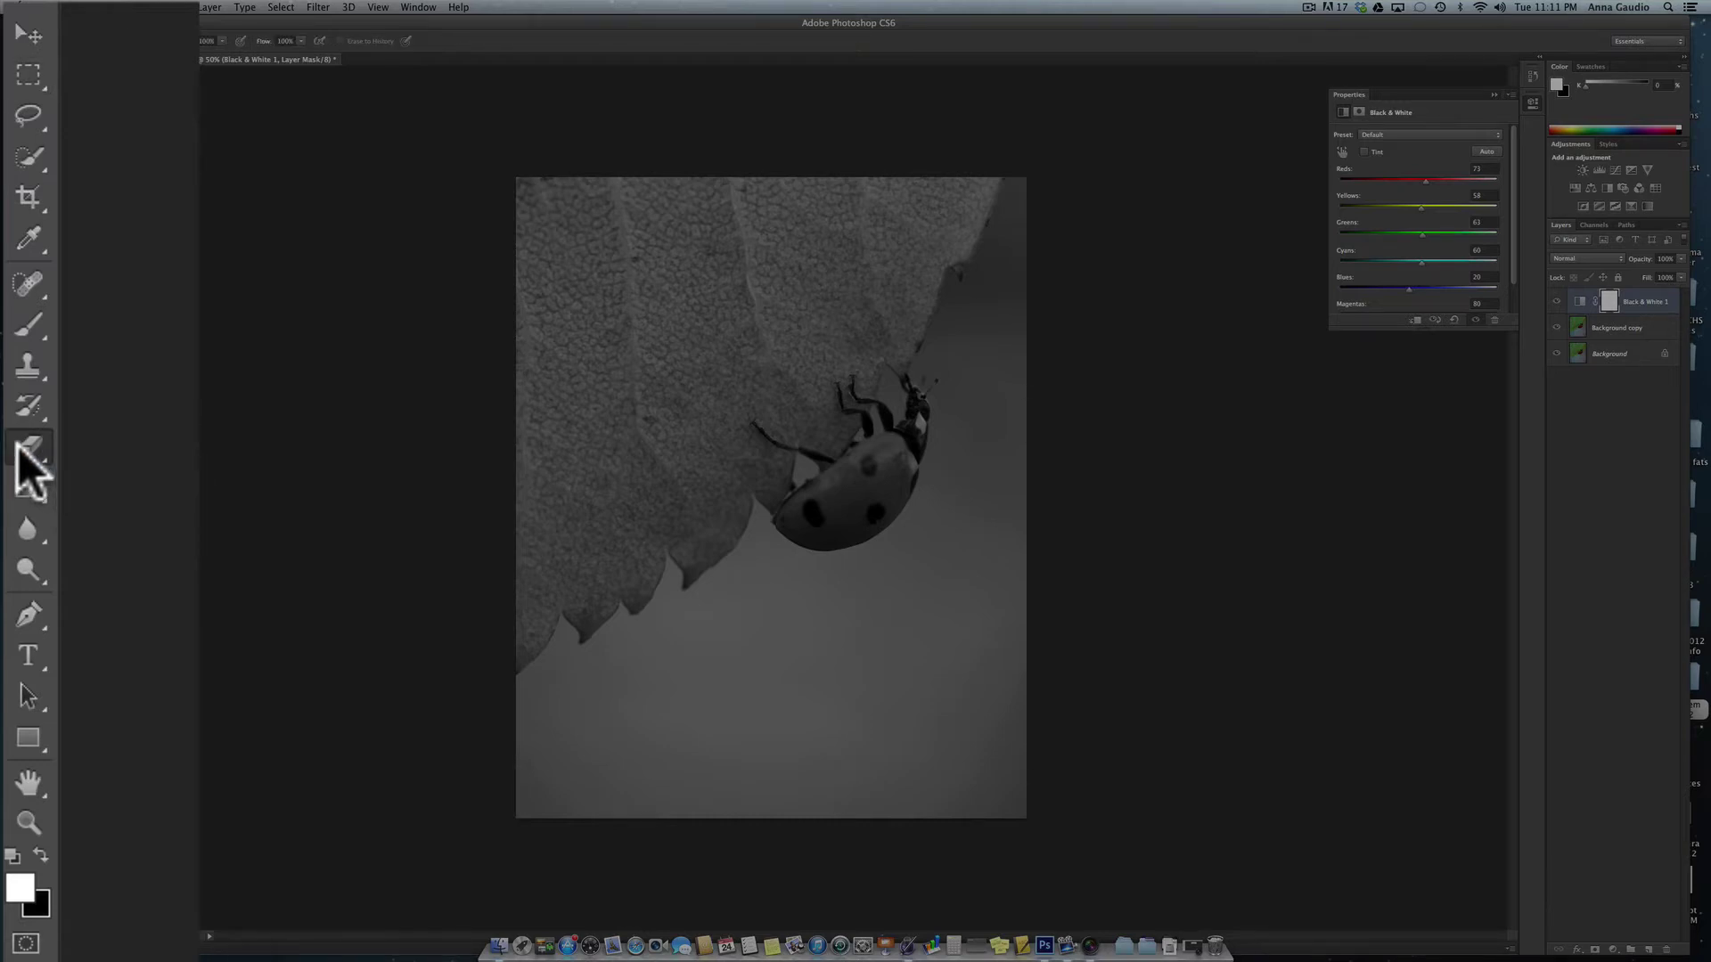
click(19, 449)
click(172, 437)
click(105, 12)
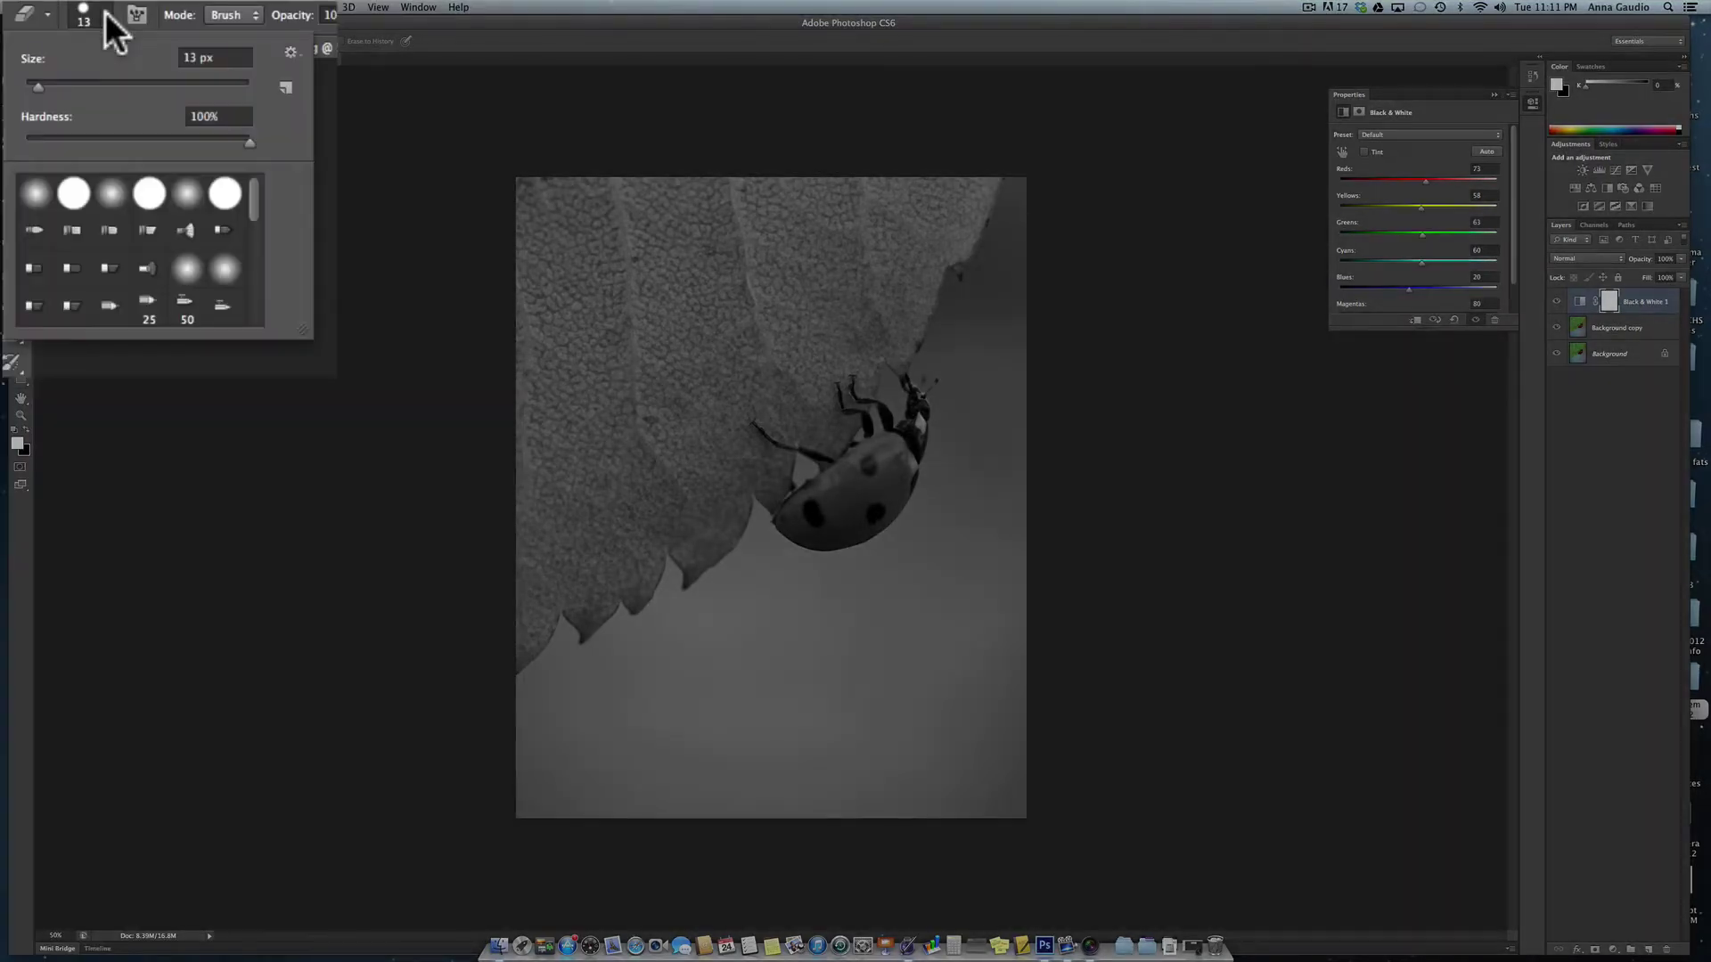
drag(38, 88, 94, 87)
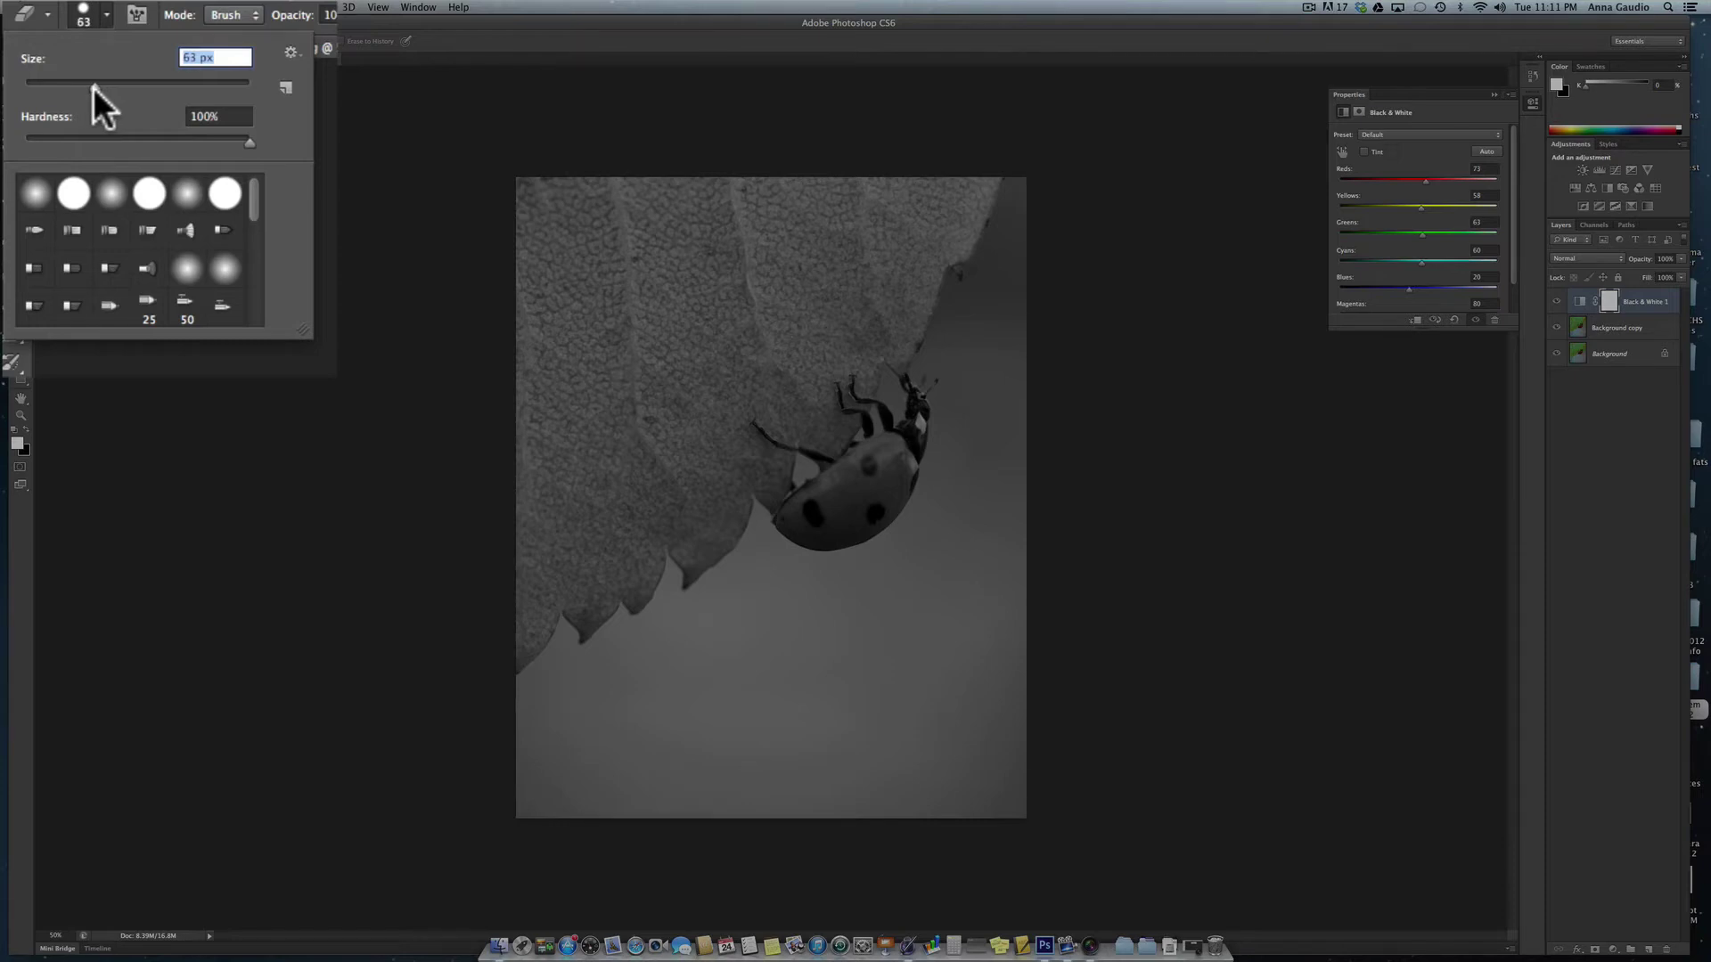
mouse_move(249, 141)
mouse_down()
mouse_move(190, 139)
mouse_move(234, 139)
mouse_up()
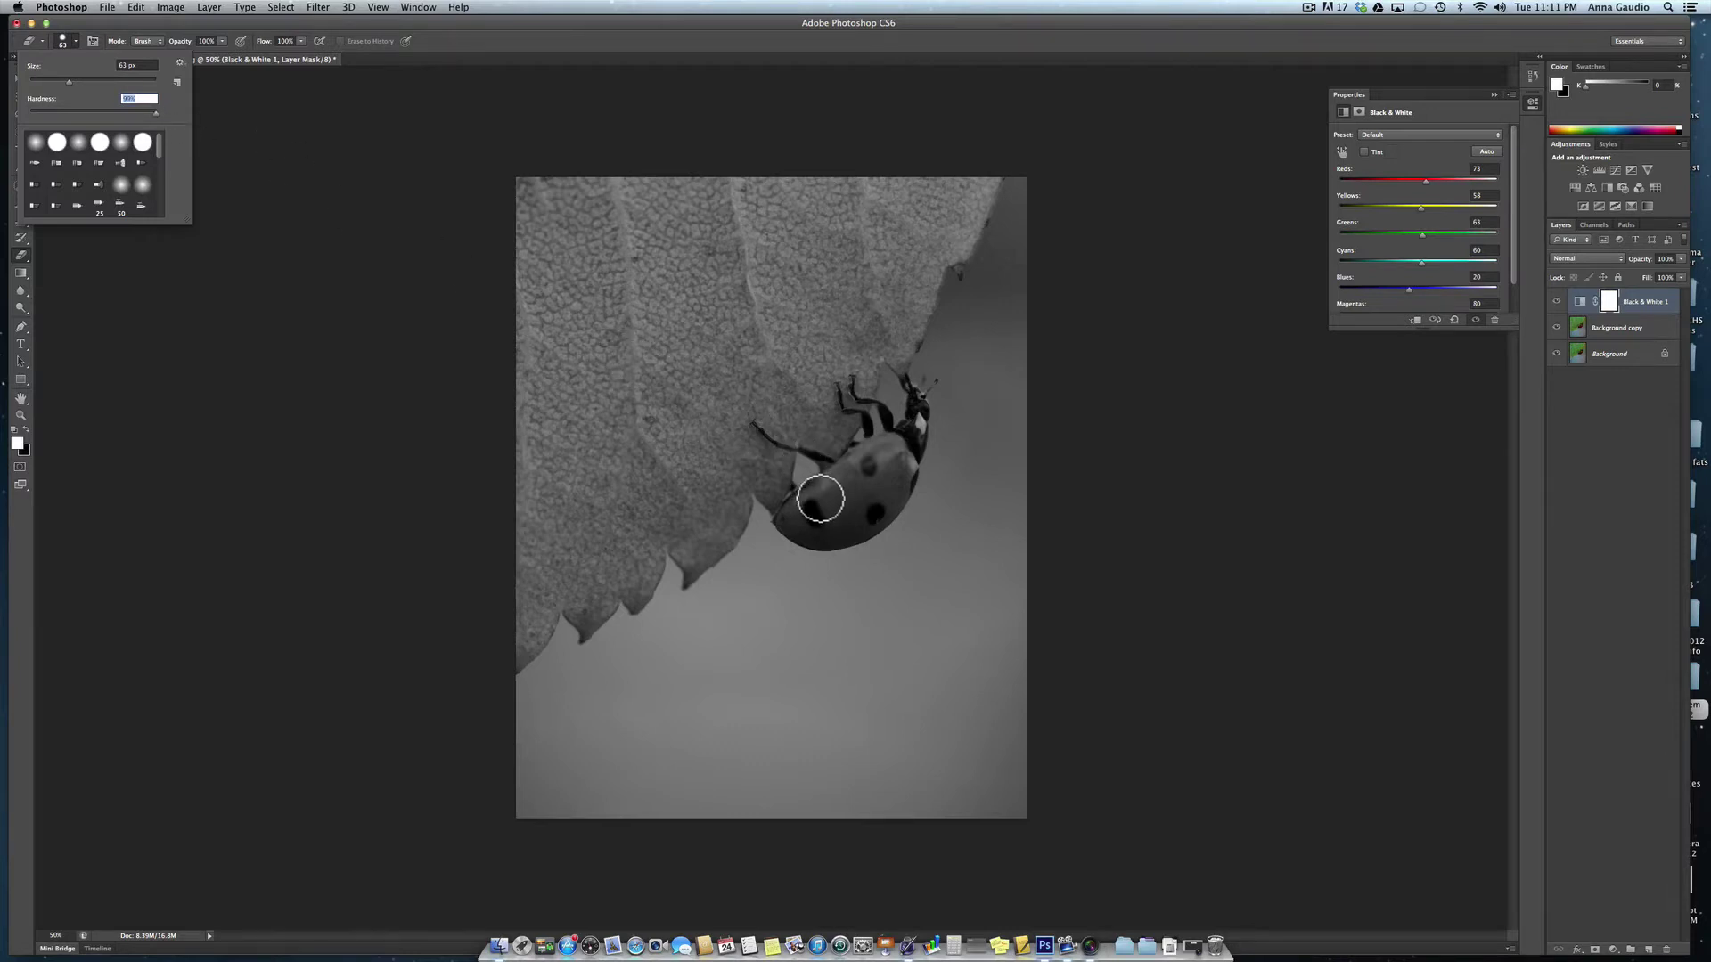
Erase across the ladybug's shell on the Black & White mask to restore its red
mouse_move(824, 499)
mouse_down()
mouse_move(829, 503)
mouse_move(875, 471)
mouse_move(874, 488)
mouse_move(832, 515)
mouse_move(900, 450)
mouse_move(897, 490)
mouse_move(879, 502)
mouse_move(895, 470)
mouse_move(868, 518)
mouse_move(808, 519)
mouse_move(890, 445)
mouse_move(855, 487)
mouse_move(895, 456)
mouse_move(898, 489)
mouse_move(870, 528)
mouse_move(798, 519)
mouse_move(888, 449)
mouse_move(903, 473)
mouse_move(887, 503)
mouse_move(793, 519)
mouse_move(867, 511)
mouse_up()
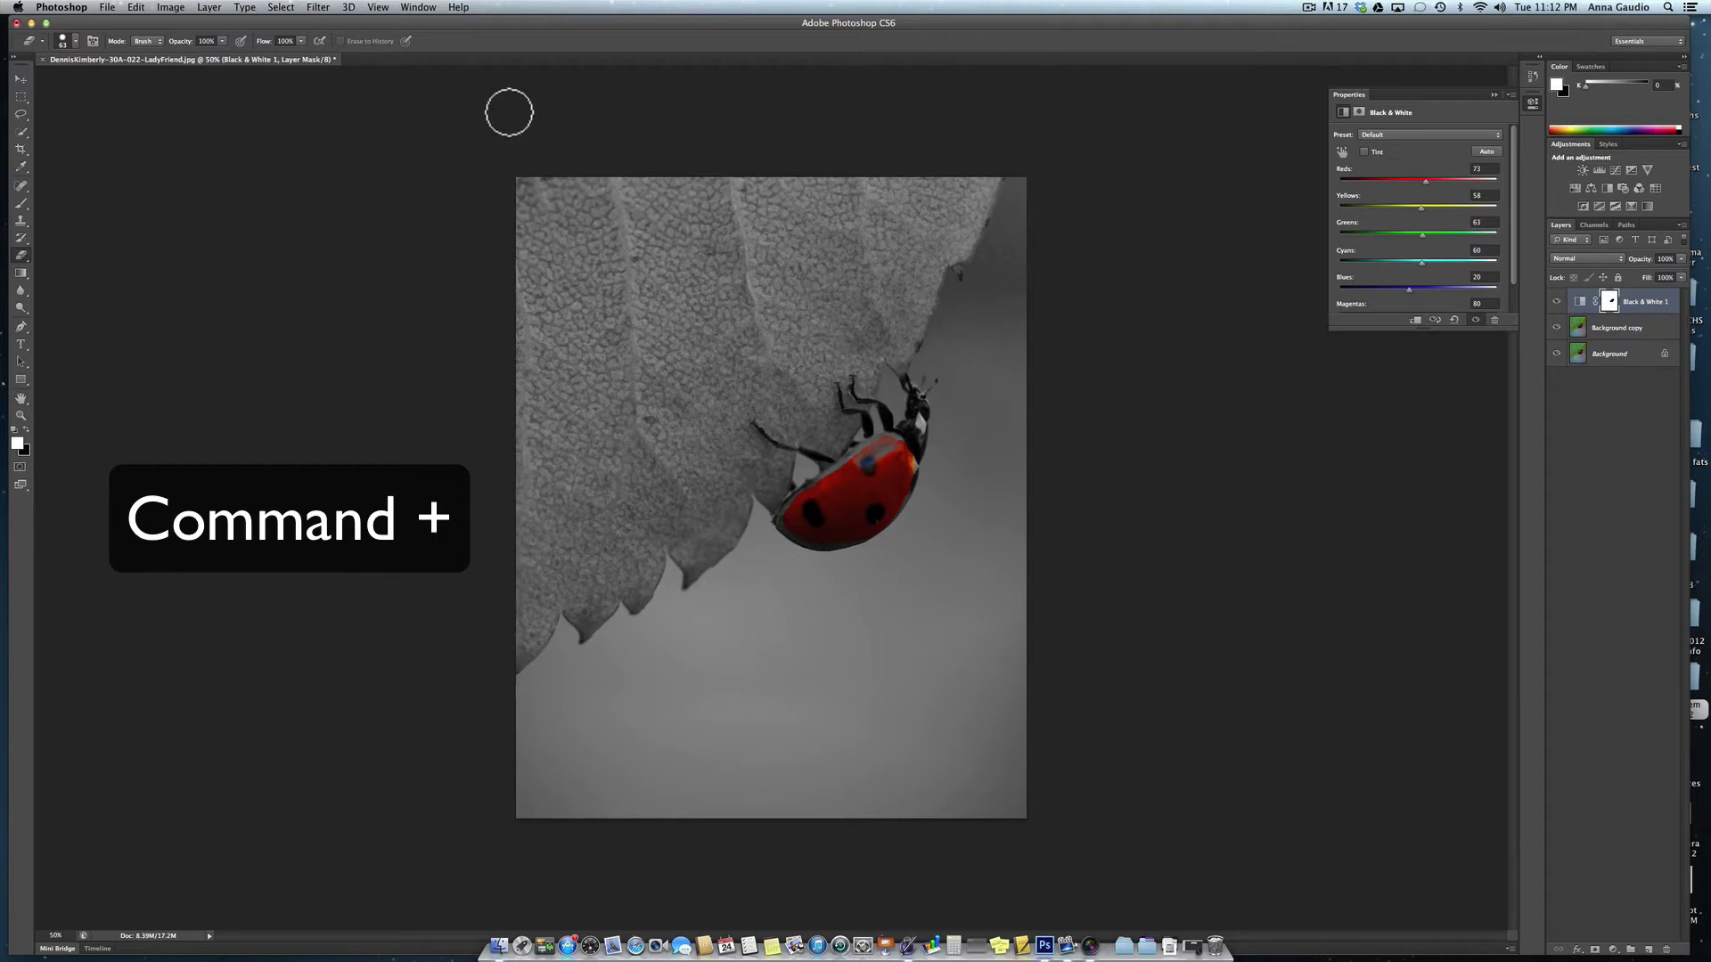
Show the Navigator panel, zoom to about 128% and center the view on the ladybug
click(419, 8)
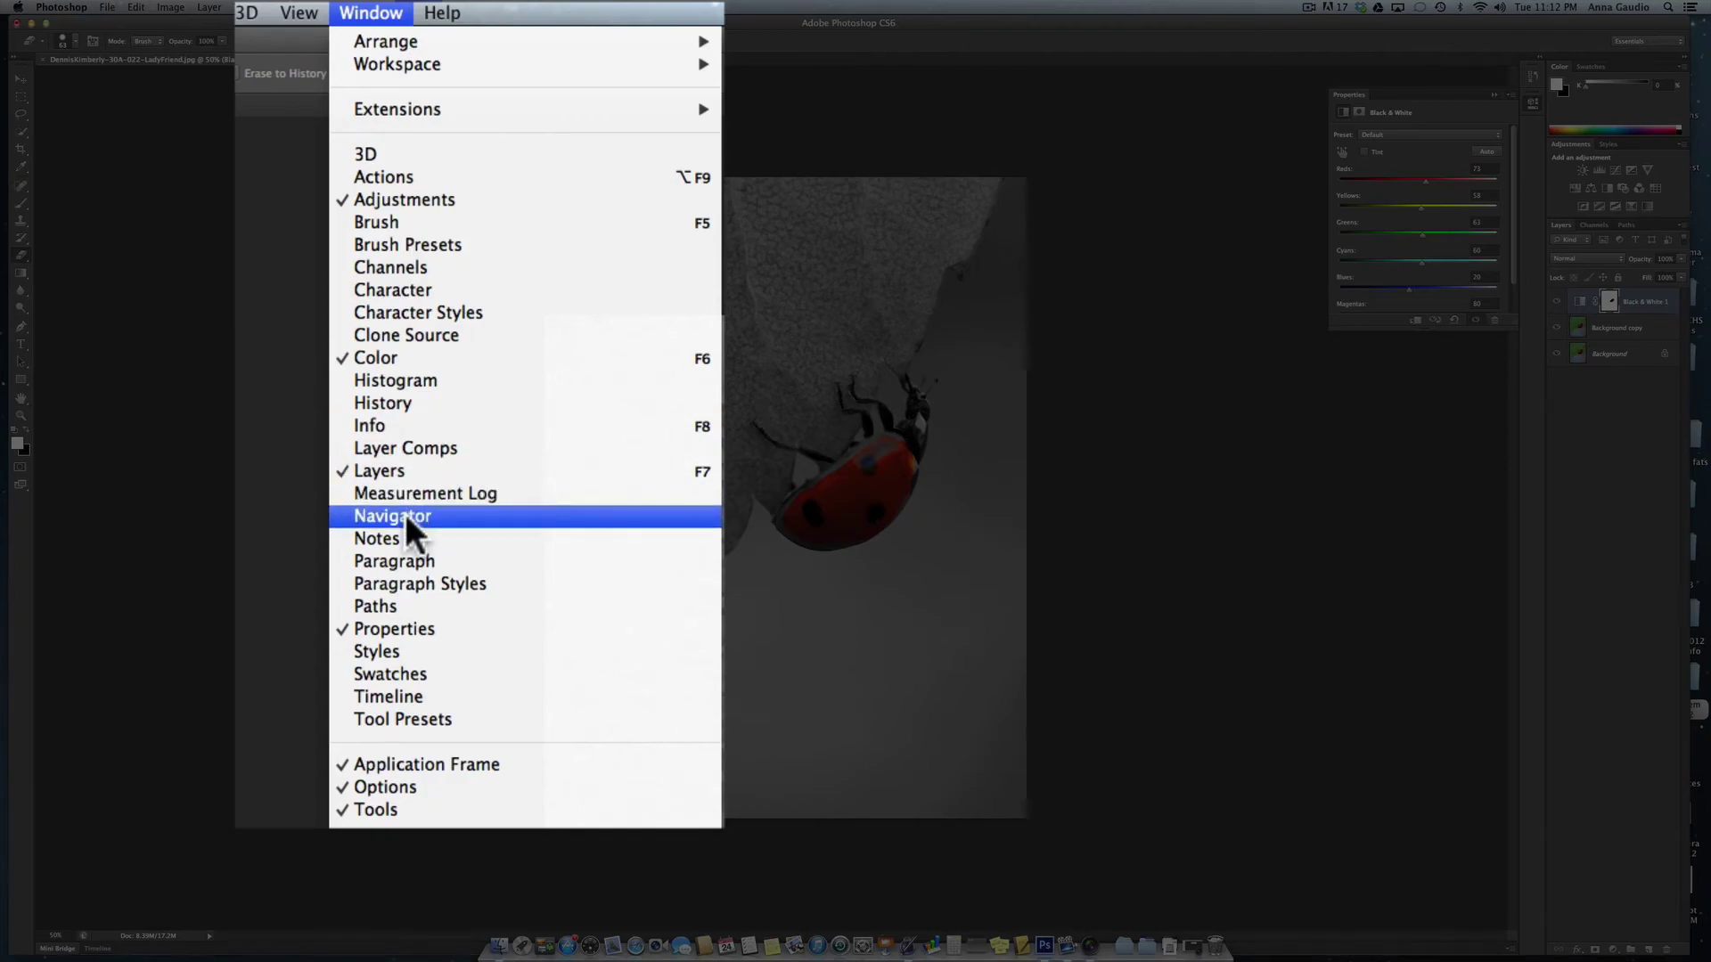
click(405, 516)
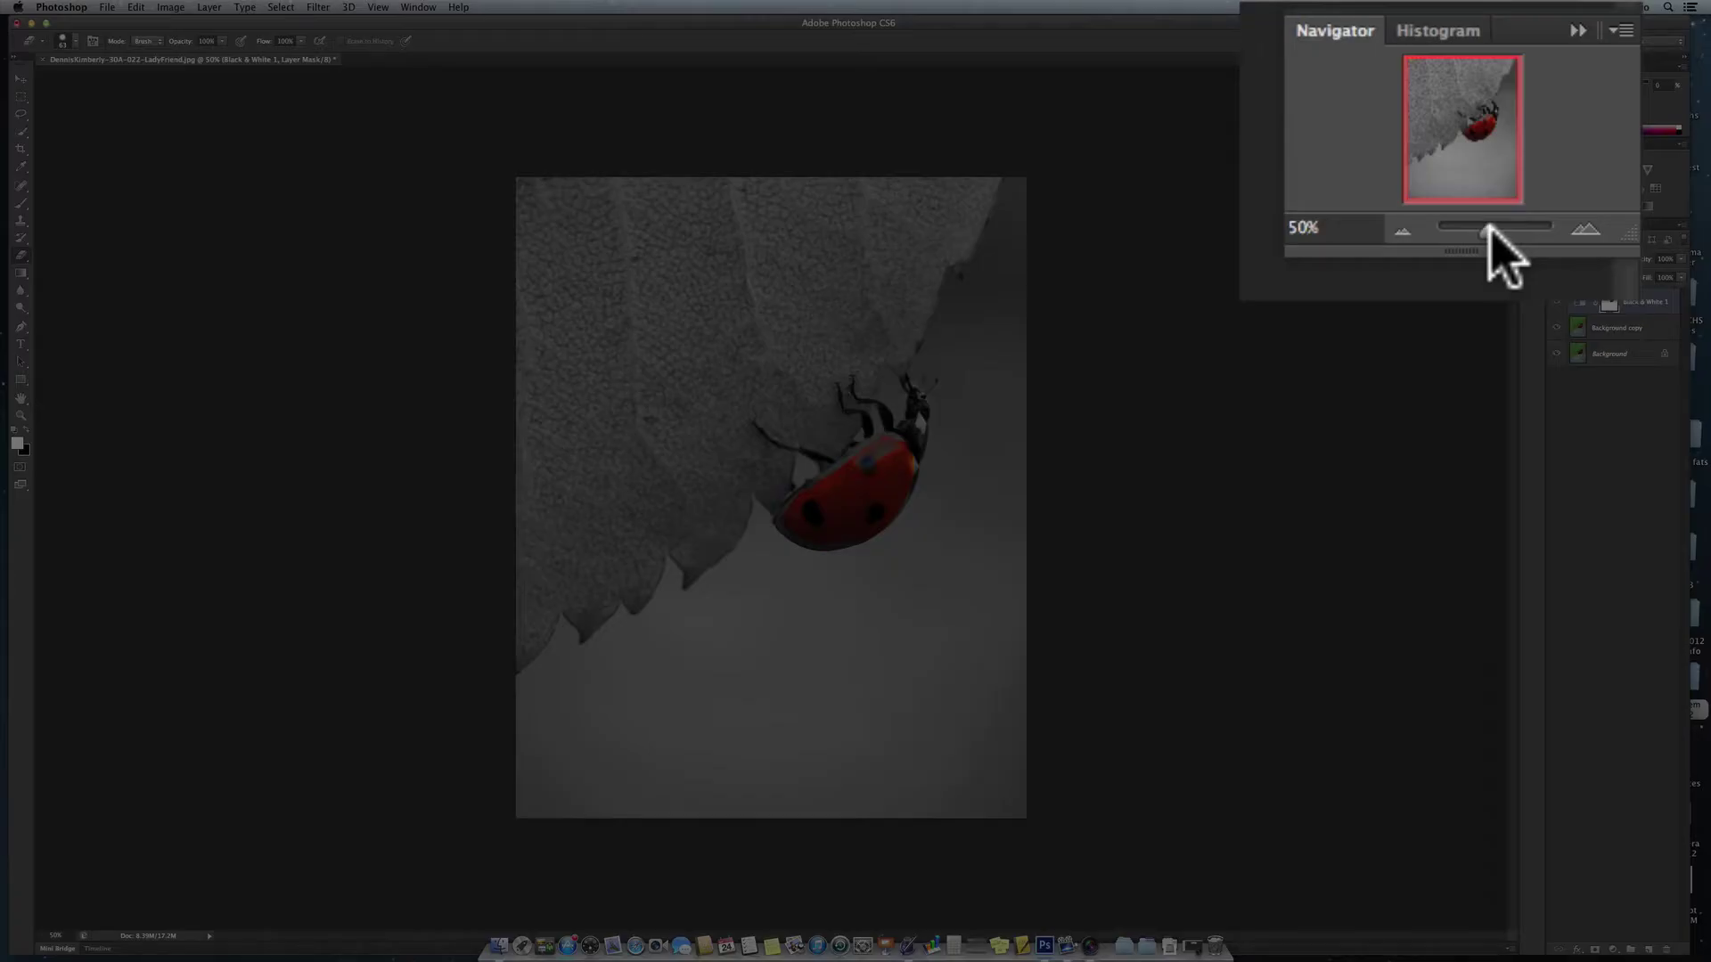
drag(1462, 173, 1468, 173)
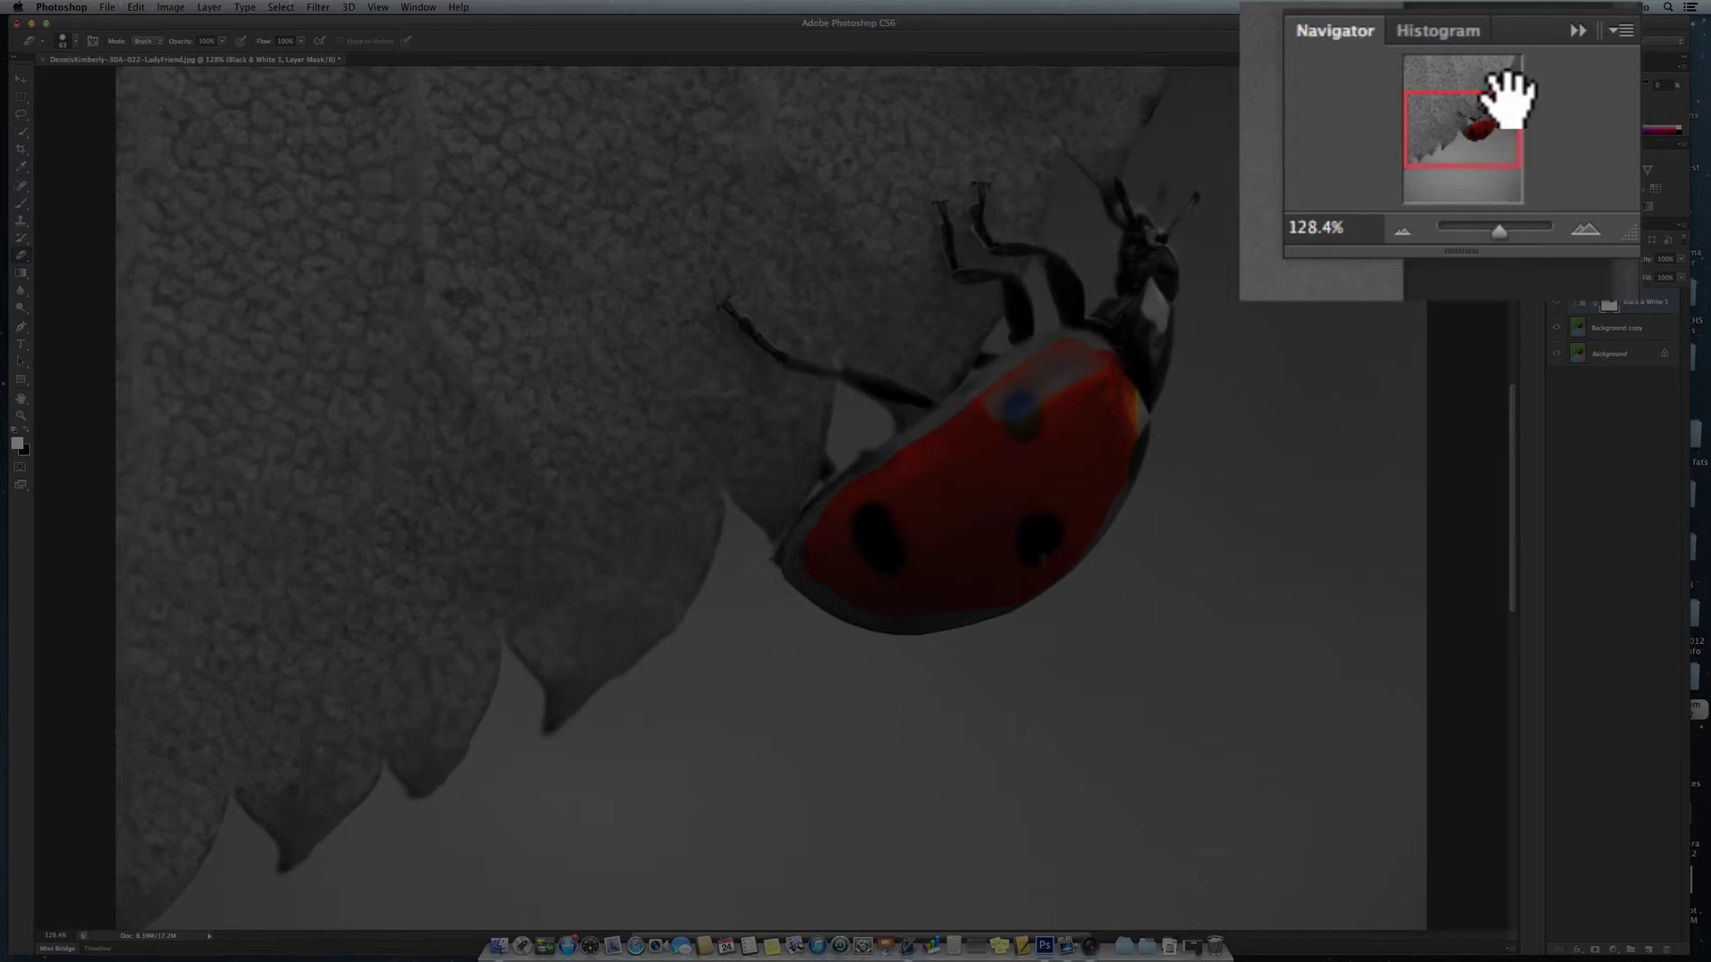
mouse_move(1495, 107)
mouse_down()
mouse_move(1466, 135)
mouse_move(1497, 133)
mouse_move(1461, 131)
mouse_move(1467, 171)
mouse_up()
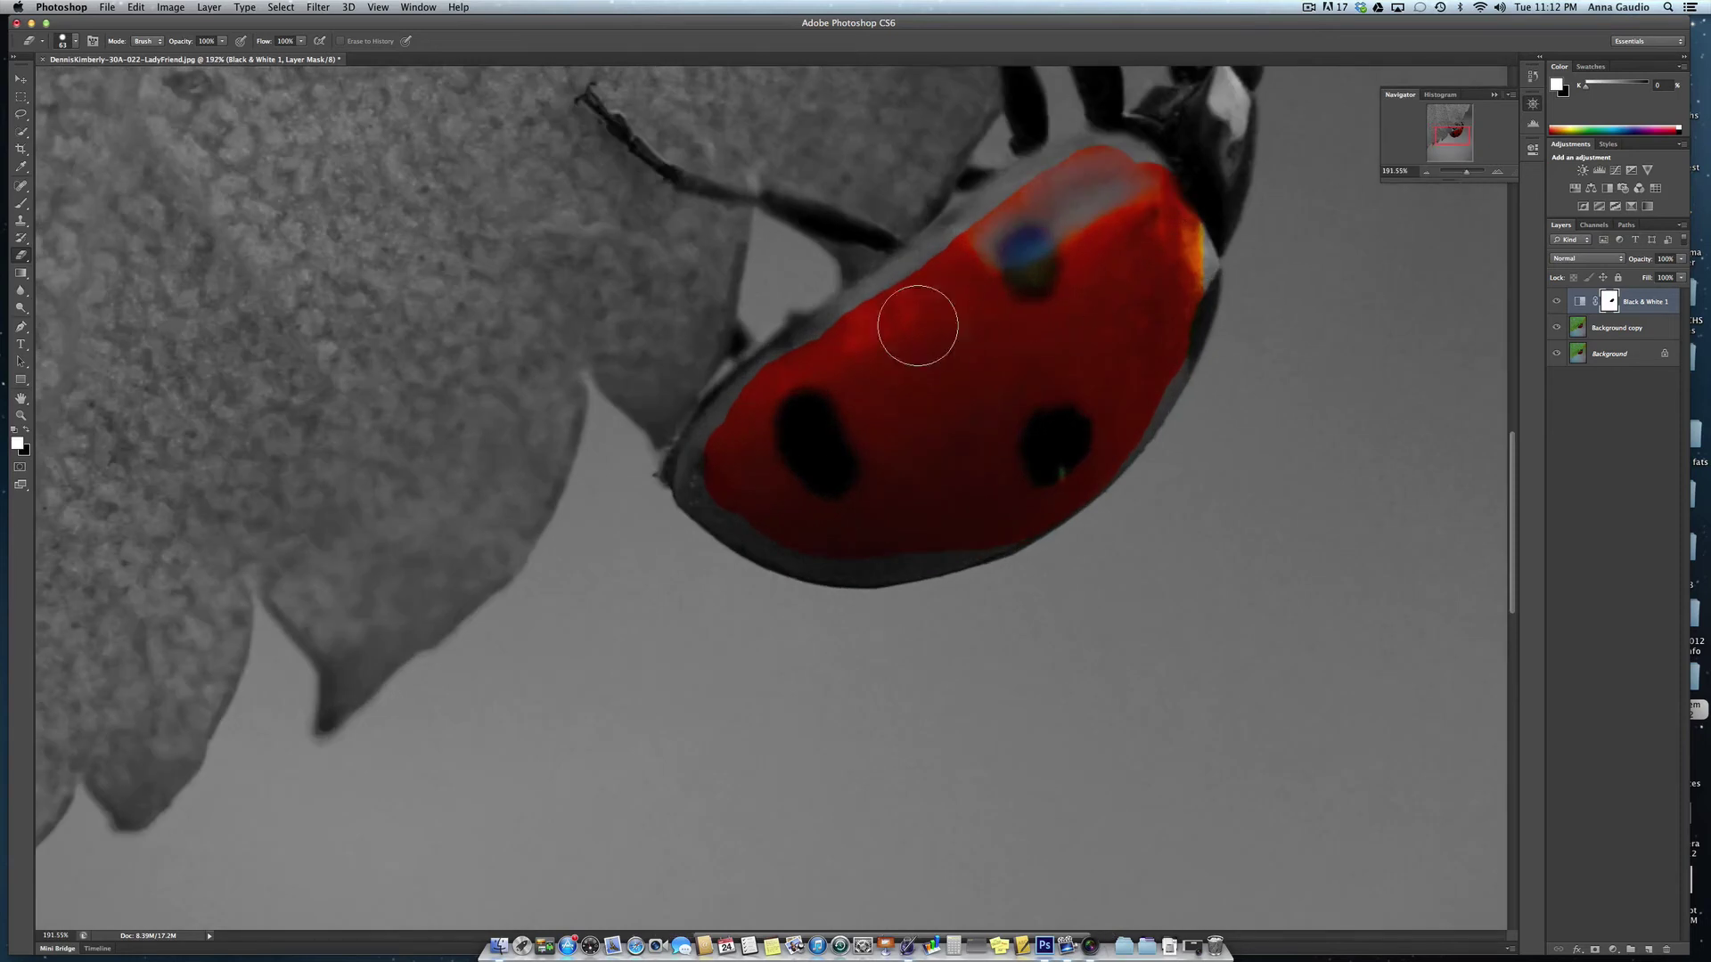
Reveal red along the shell's upper rim, then with a 53 px brush along its upper-left edge
drag(917, 325, 752, 383)
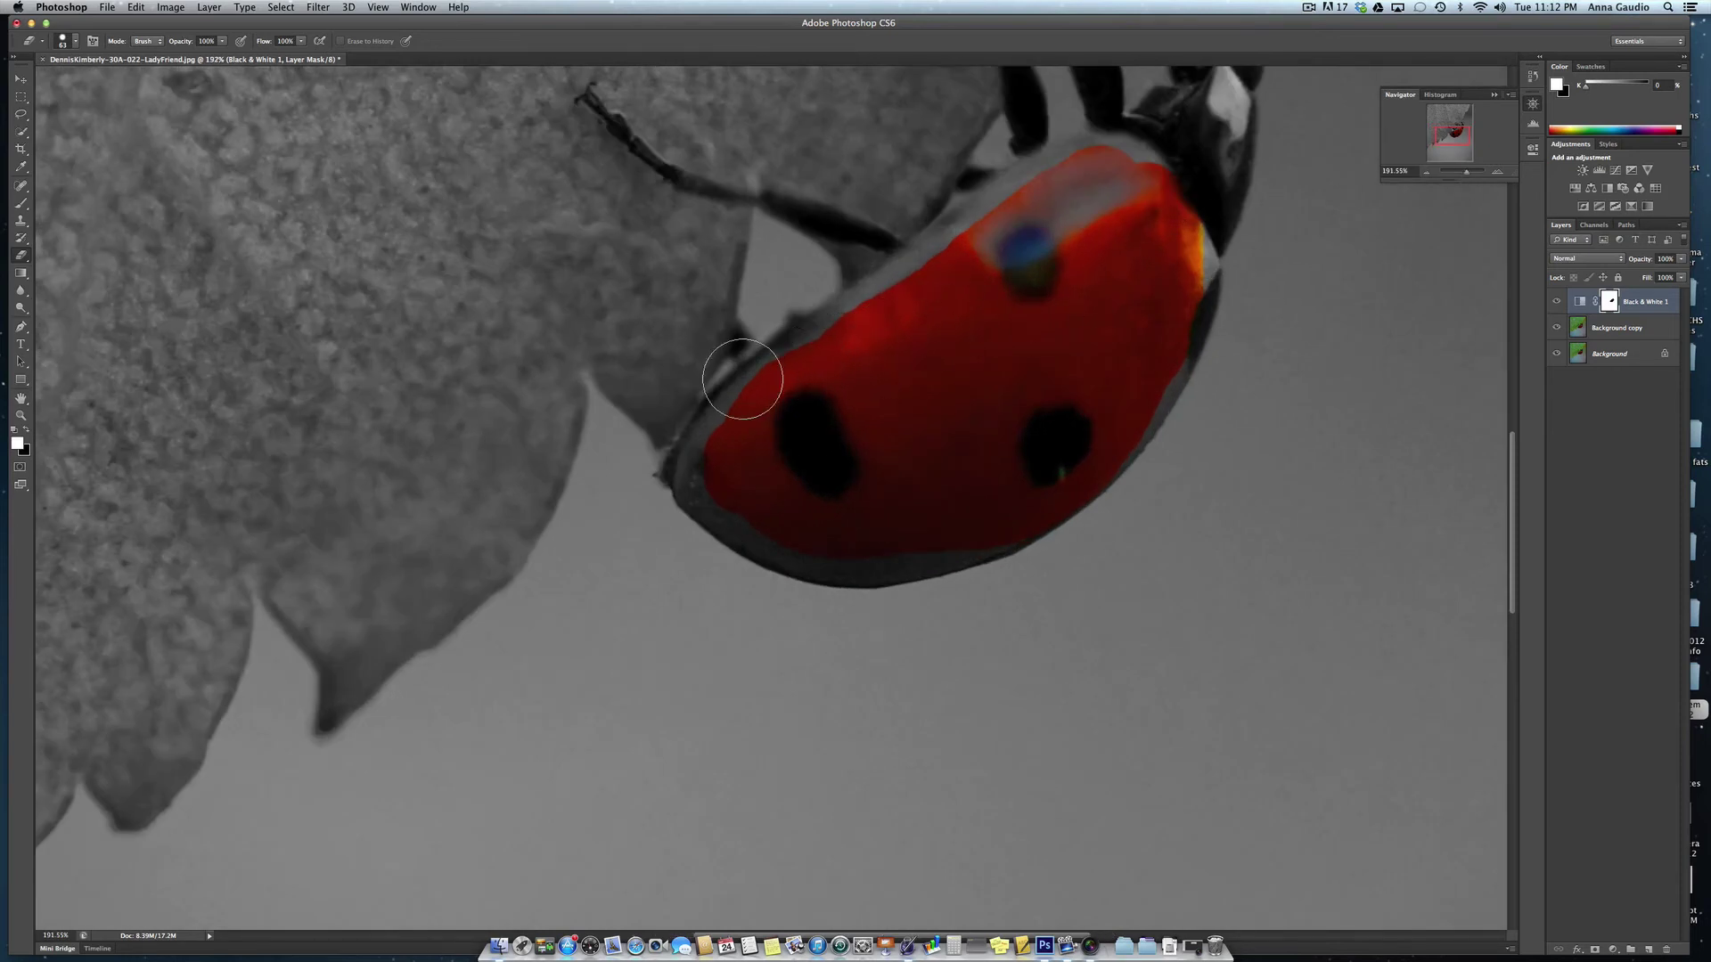
click(72, 40)
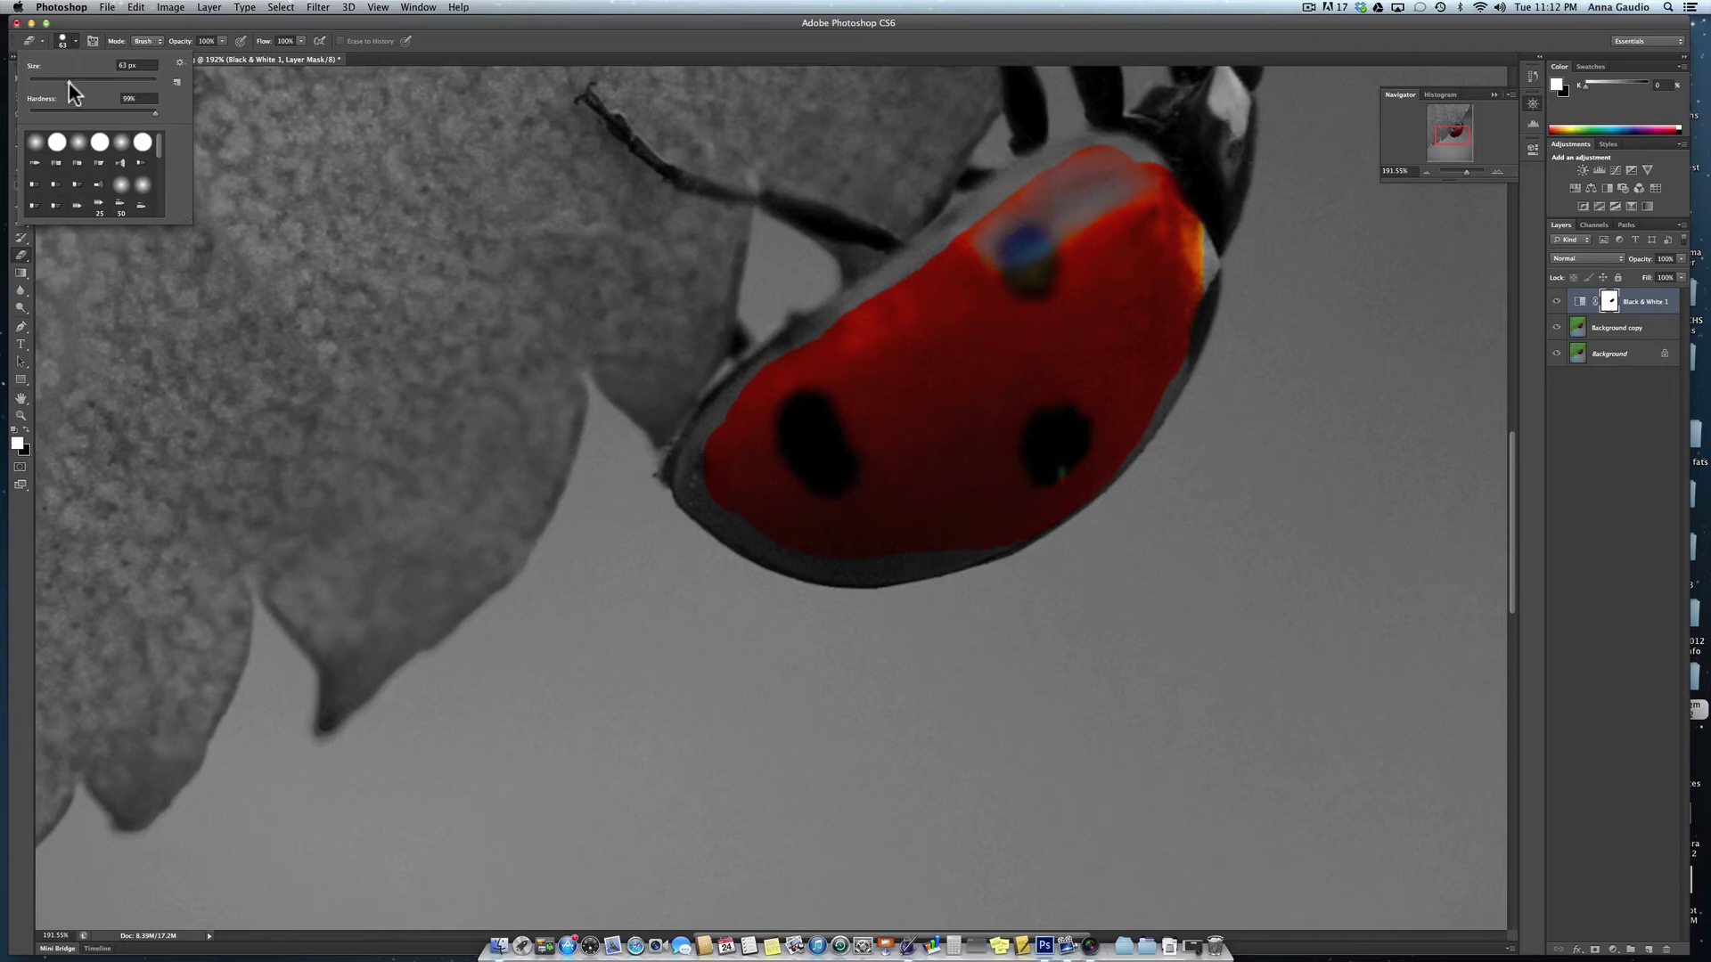
drag(68, 82, 38, 82)
mouse_move(862, 303)
mouse_down()
mouse_move(731, 385)
mouse_move(682, 468)
mouse_move(690, 487)
mouse_move(722, 432)
mouse_move(698, 494)
mouse_move(724, 531)
mouse_move(810, 562)
mouse_move(924, 559)
mouse_move(970, 548)
mouse_move(1127, 439)
mouse_move(1209, 258)
mouse_move(1201, 331)
mouse_move(1146, 460)
mouse_move(974, 568)
mouse_move(845, 583)
mouse_move(766, 571)
mouse_move(696, 523)
mouse_move(658, 423)
mouse_move(633, 237)
mouse_up()
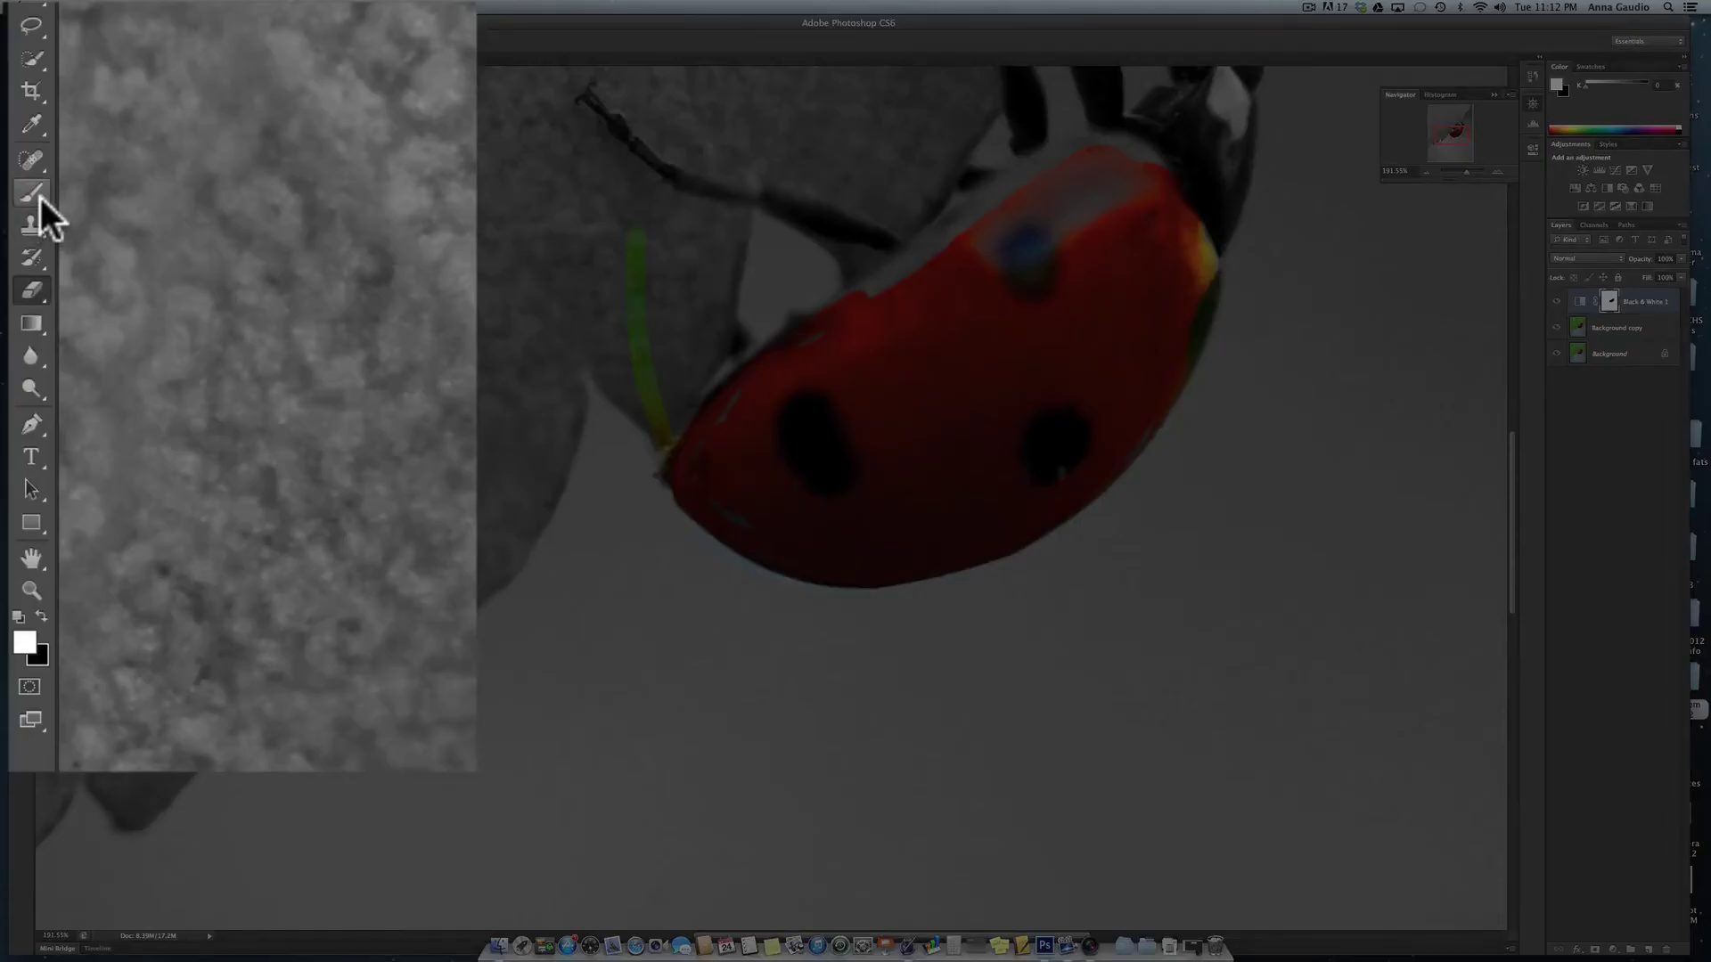
With the ordinary Brush Tool, paint the top of the green leaf streak back to grey
click(40, 196)
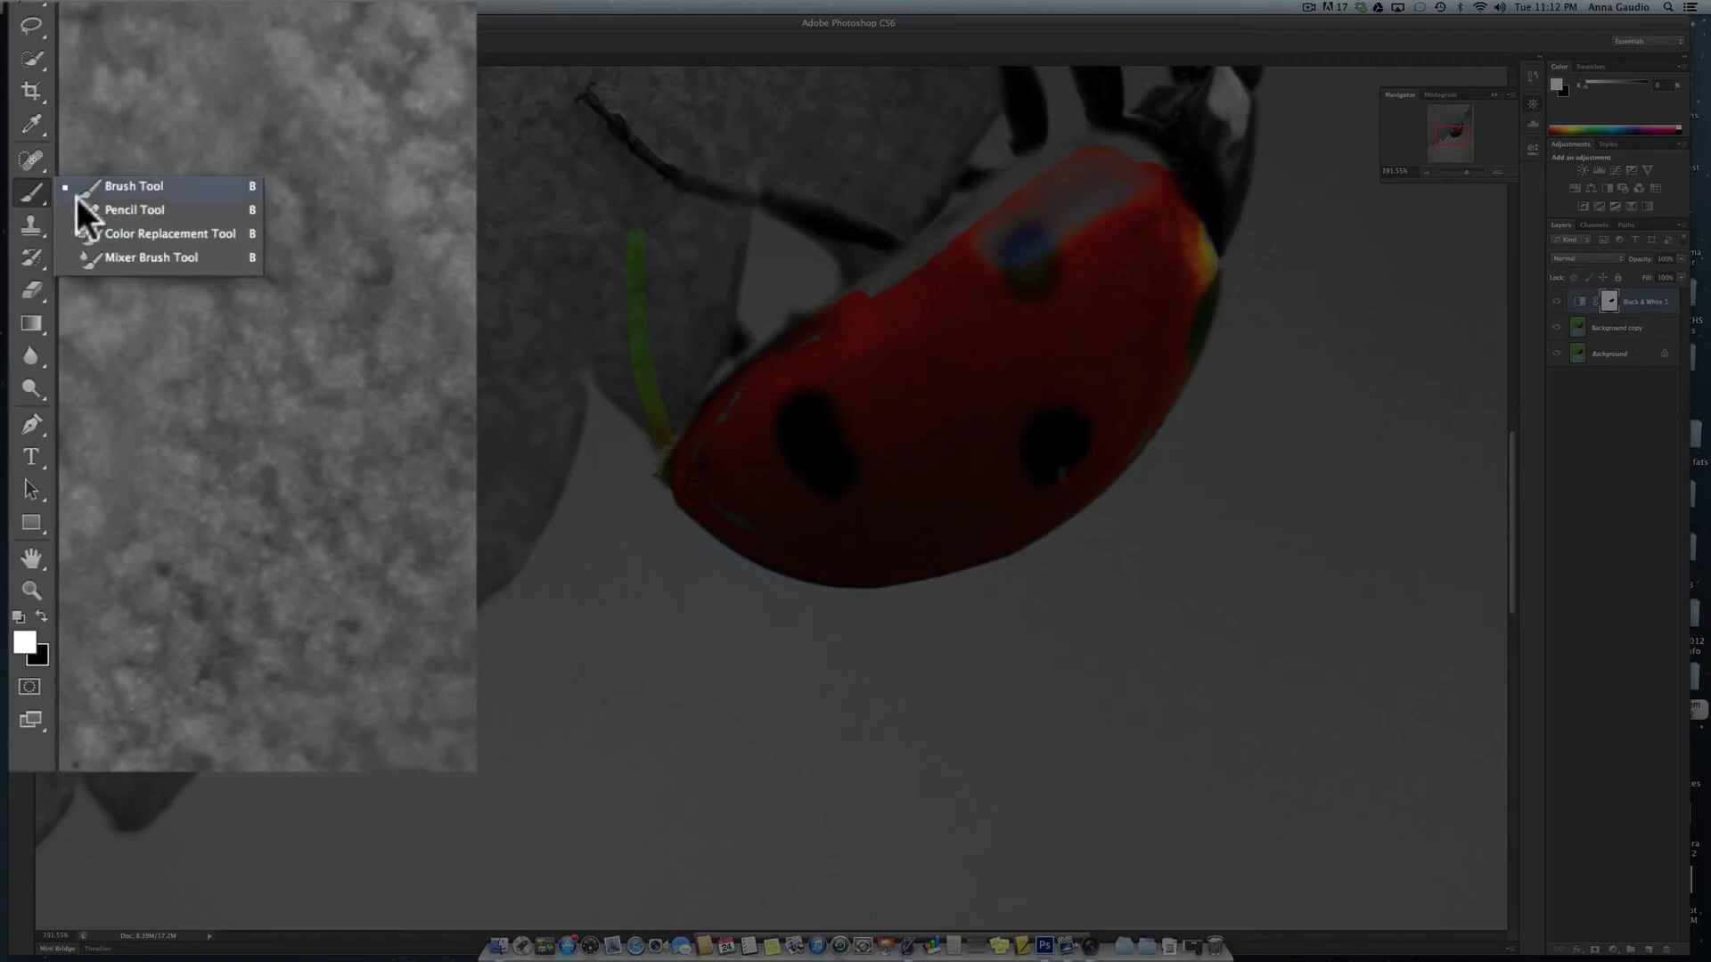
click(139, 188)
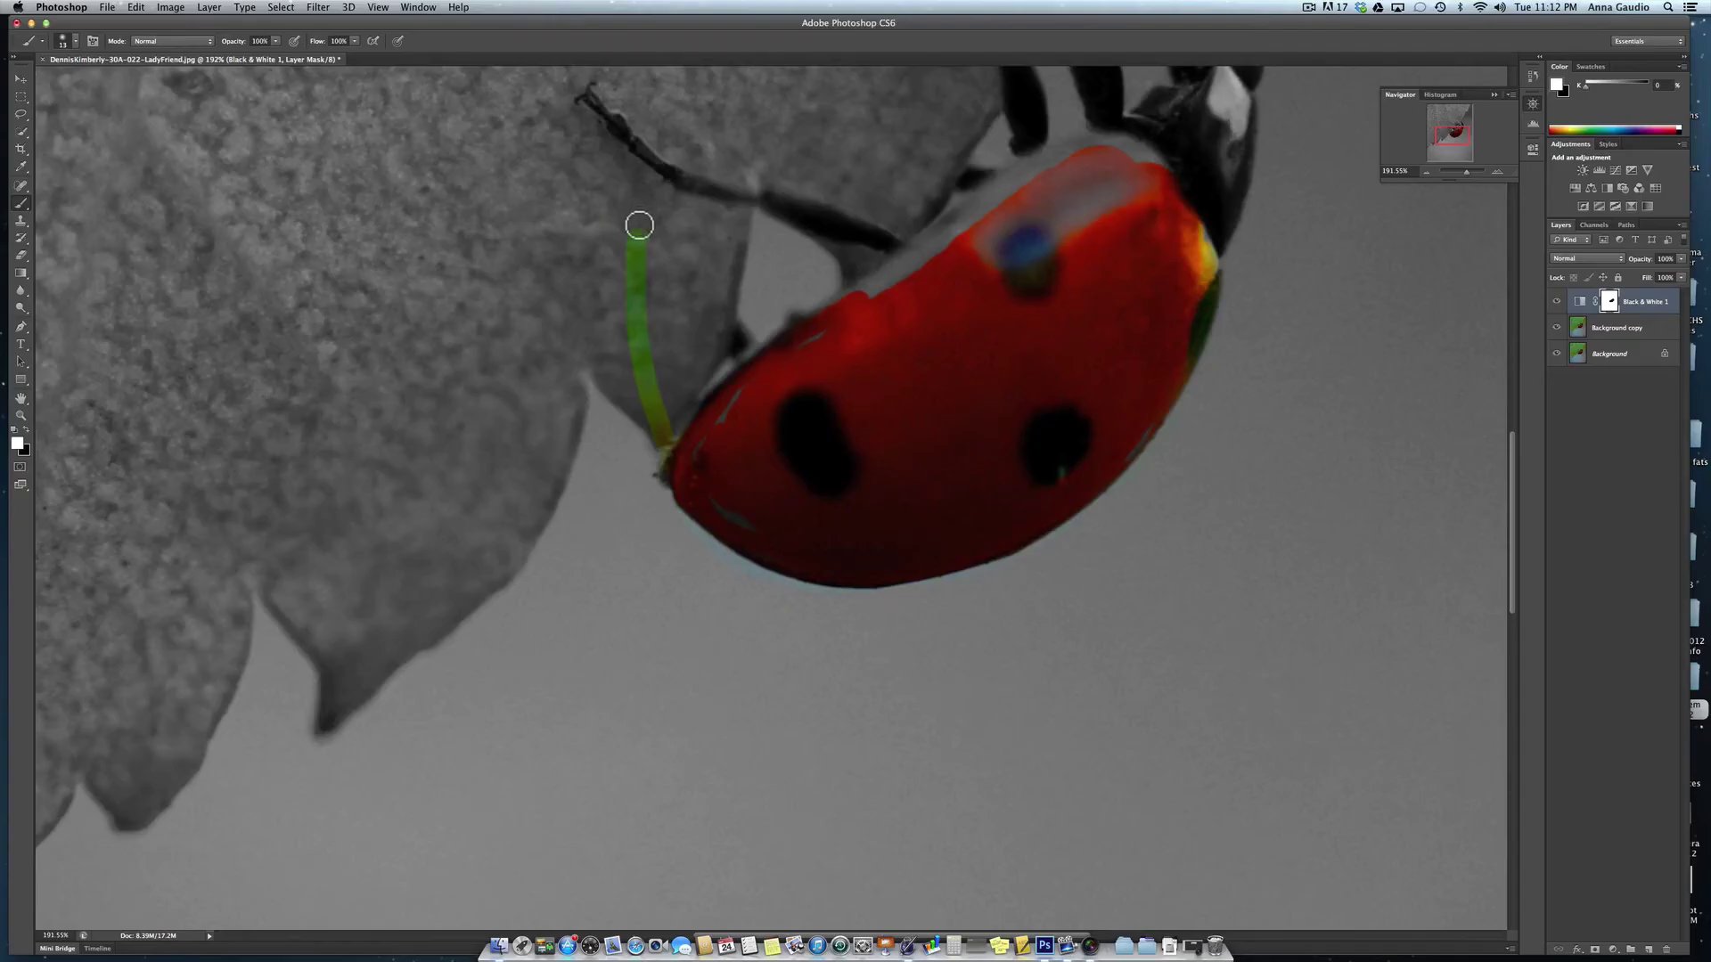
mouse_move(602, 252)
mouse_down()
mouse_move(669, 256)
mouse_move(642, 256)
mouse_up()
Grey out the rest of the green streak, redden the ladybug's left edge, and zoom out in Navigator
click(25, 259)
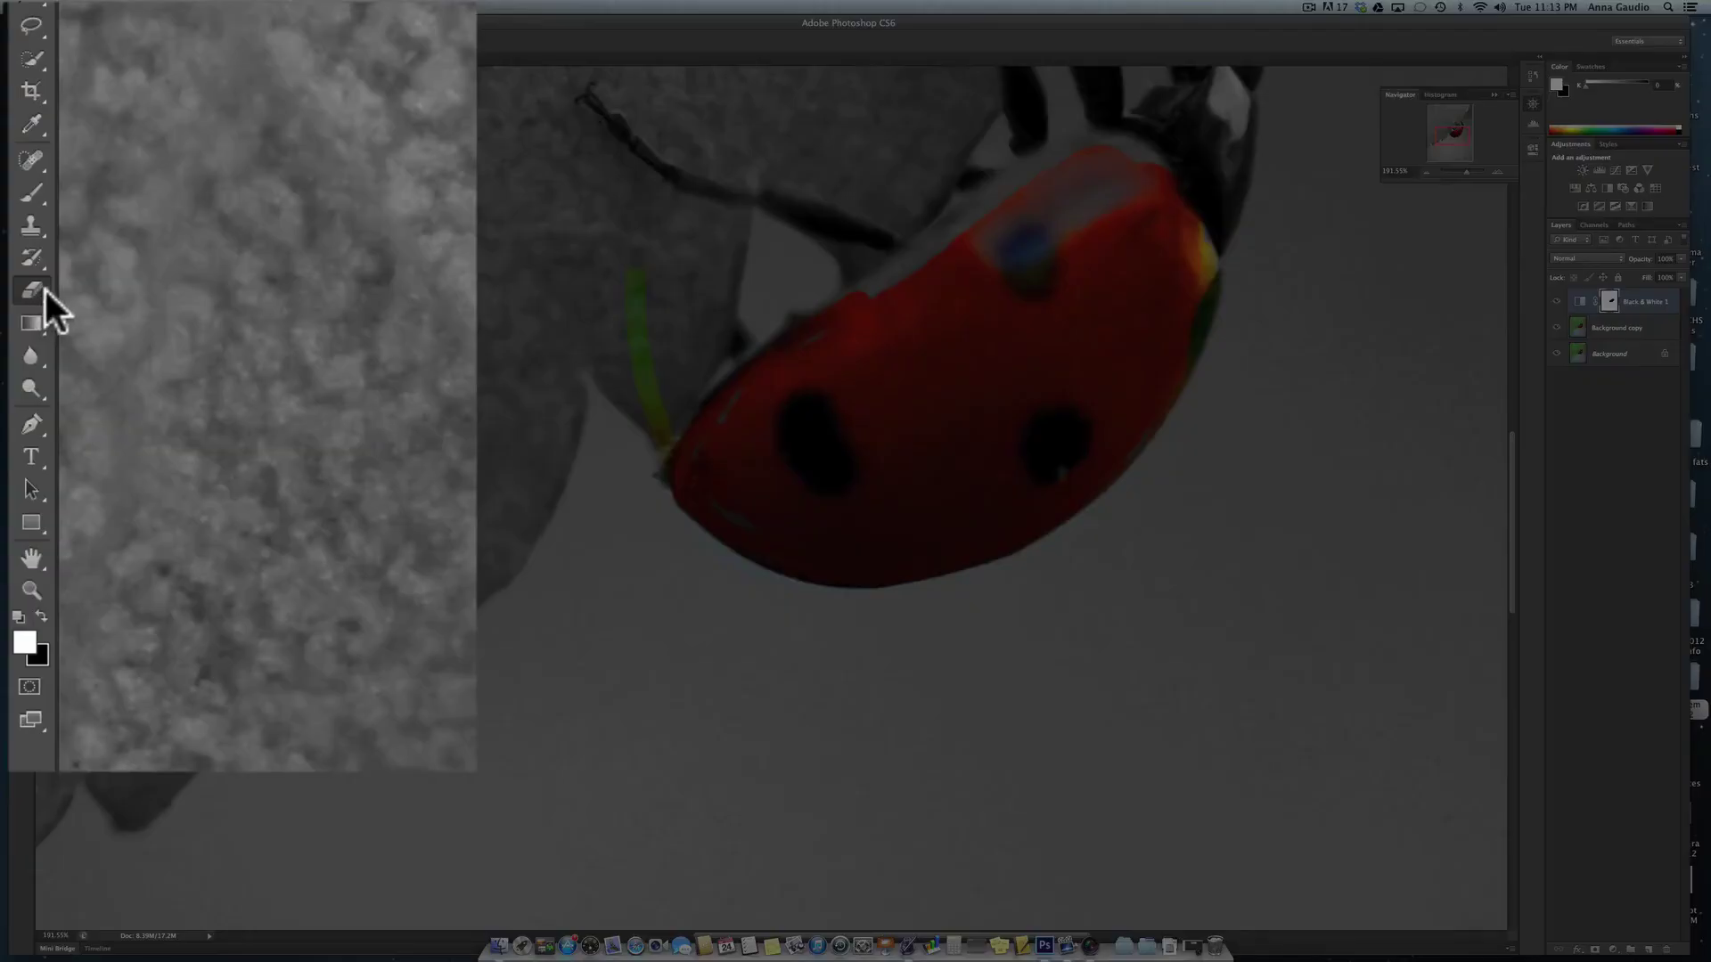
click(45, 291)
click(146, 284)
click(668, 334)
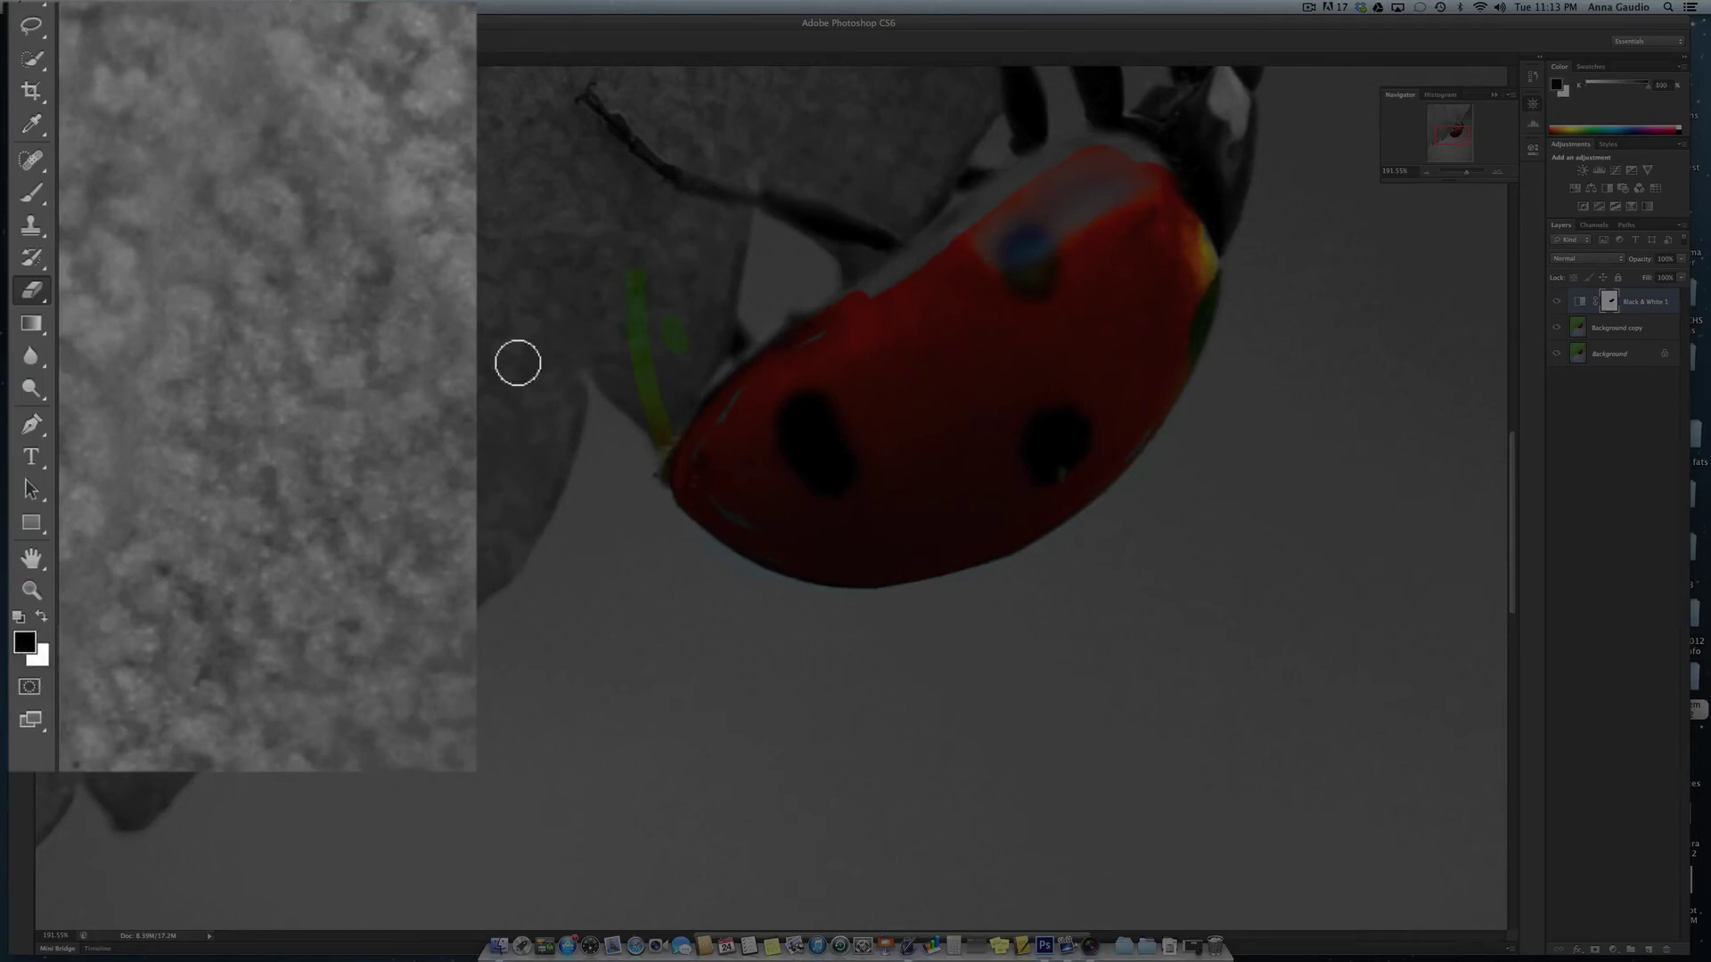
mouse_move(623, 325)
mouse_down()
mouse_move(660, 285)
mouse_move(631, 347)
mouse_move(648, 255)
mouse_move(669, 386)
mouse_move(643, 361)
mouse_move(638, 421)
mouse_move(671, 433)
mouse_move(662, 452)
mouse_move(746, 426)
mouse_up()
mouse_move(819, 421)
mouse_down()
mouse_move(756, 422)
mouse_move(736, 444)
mouse_move(724, 408)
mouse_move(689, 447)
mouse_move(882, 264)
mouse_up()
drag(1466, 172, 1457, 174)
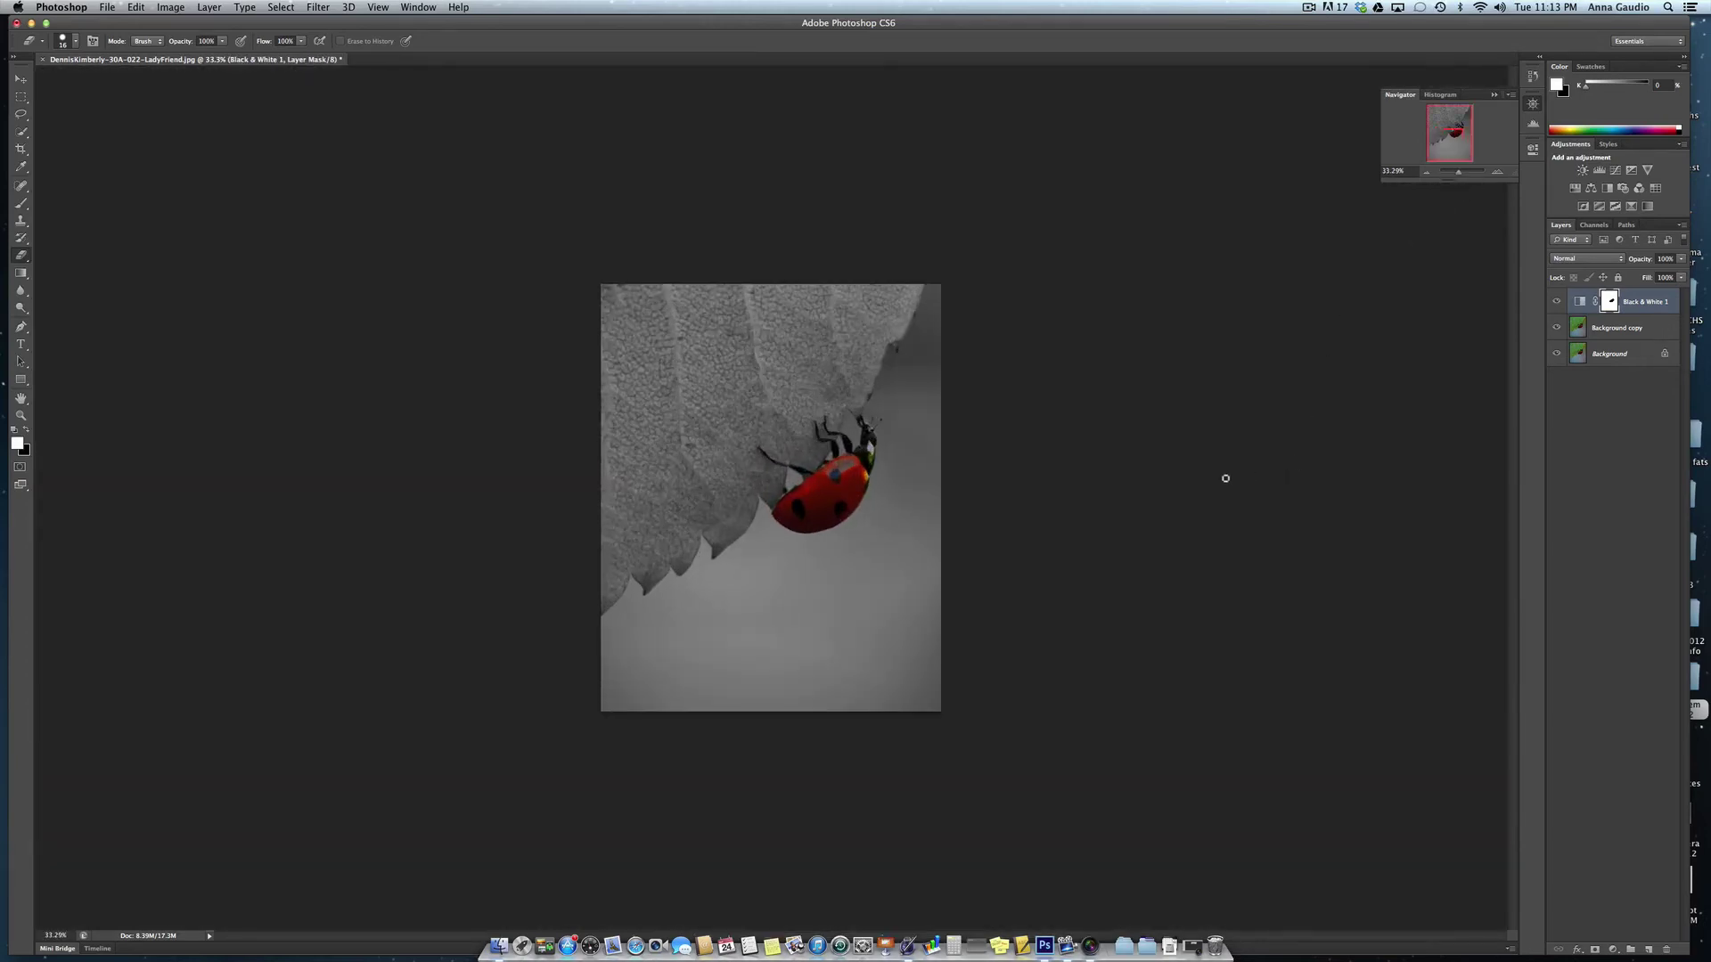
Save as layered PSD 'last first -9-design -Sel colourpsd.psd' in Documents/design/photoshop with maximum compatibility
click(110, 12)
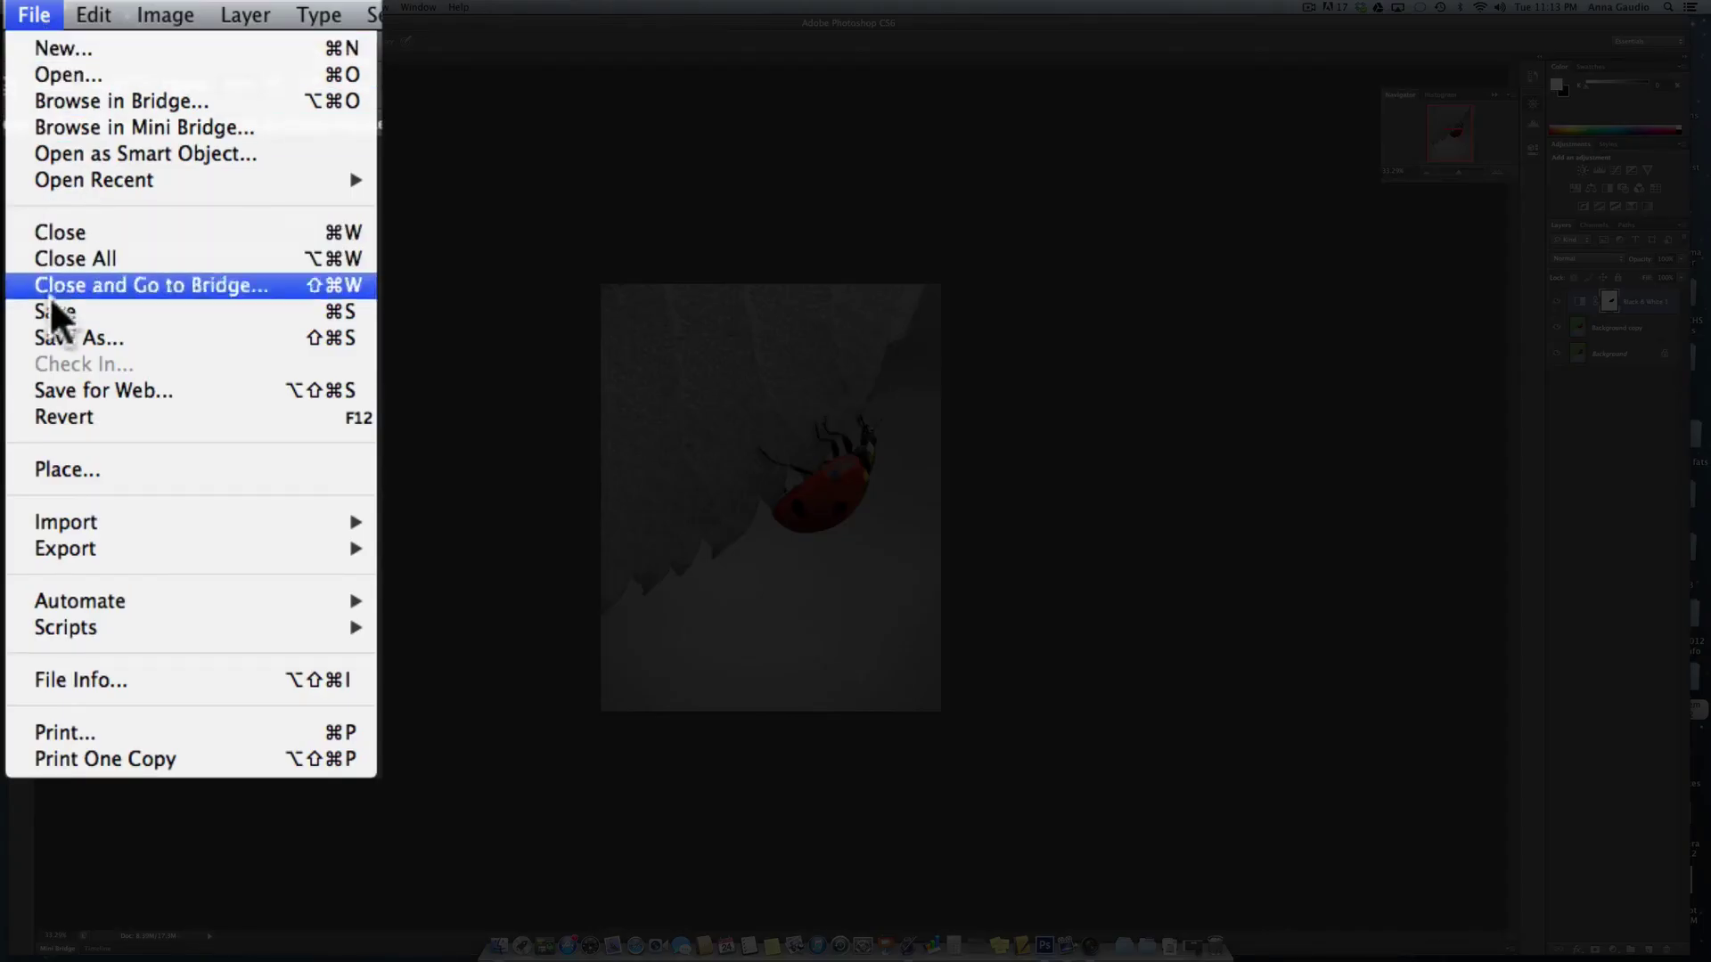
click(57, 337)
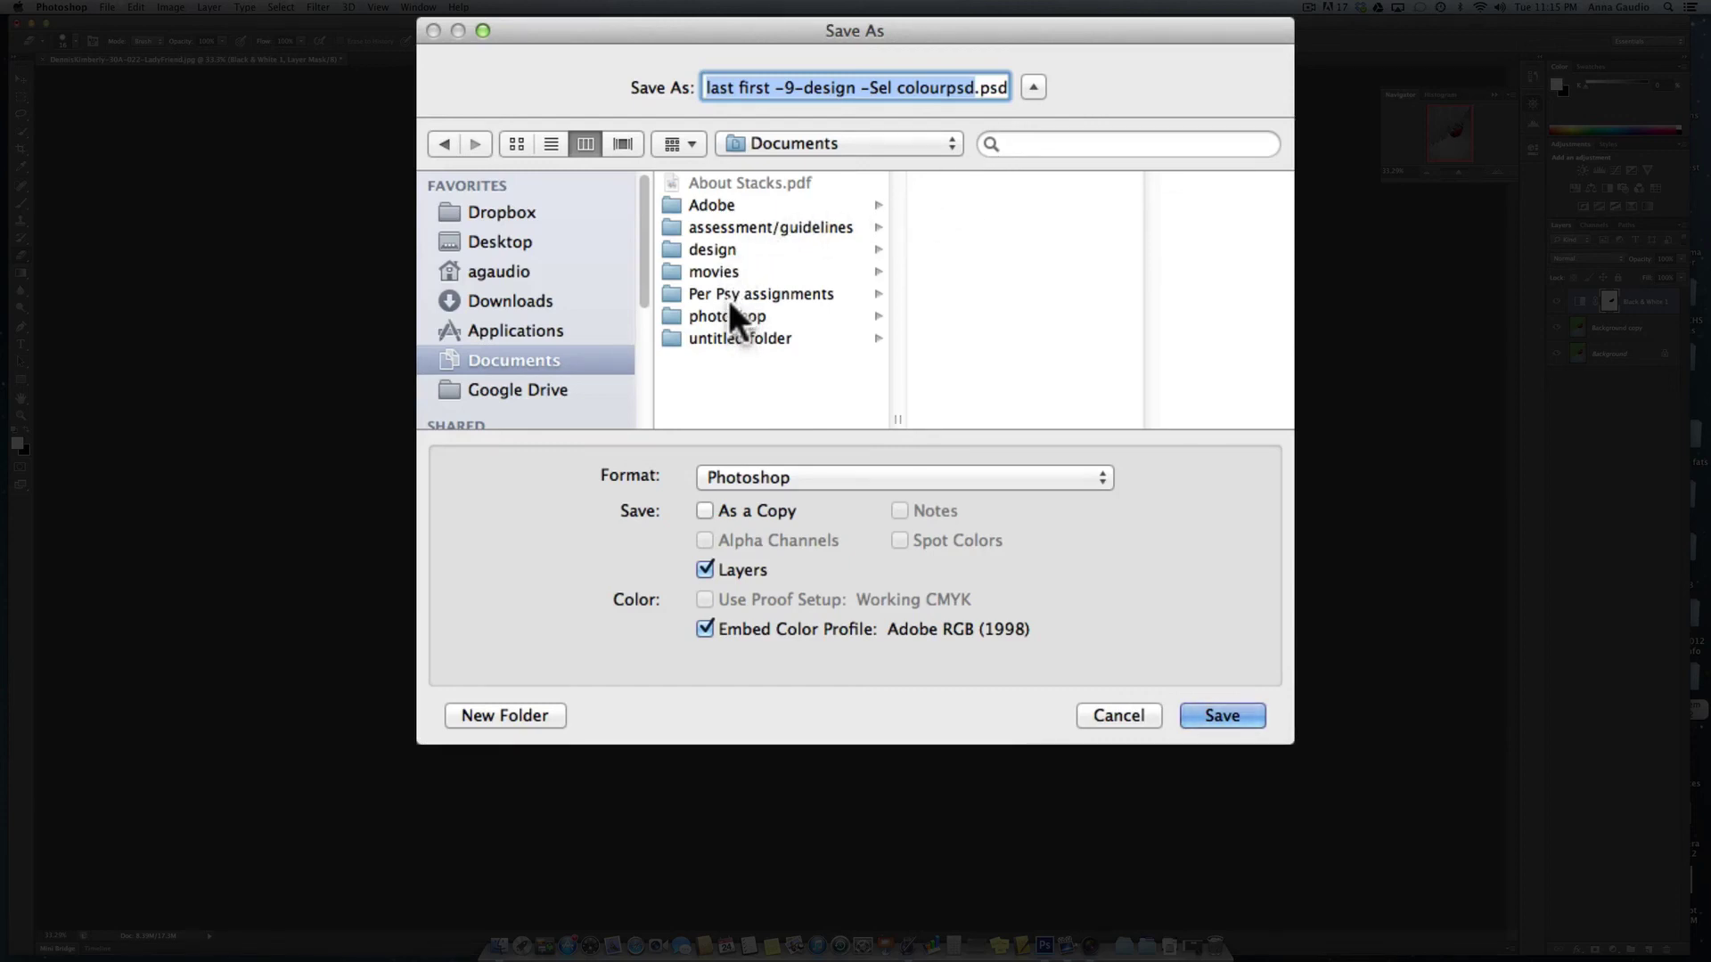
click(724, 251)
click(964, 184)
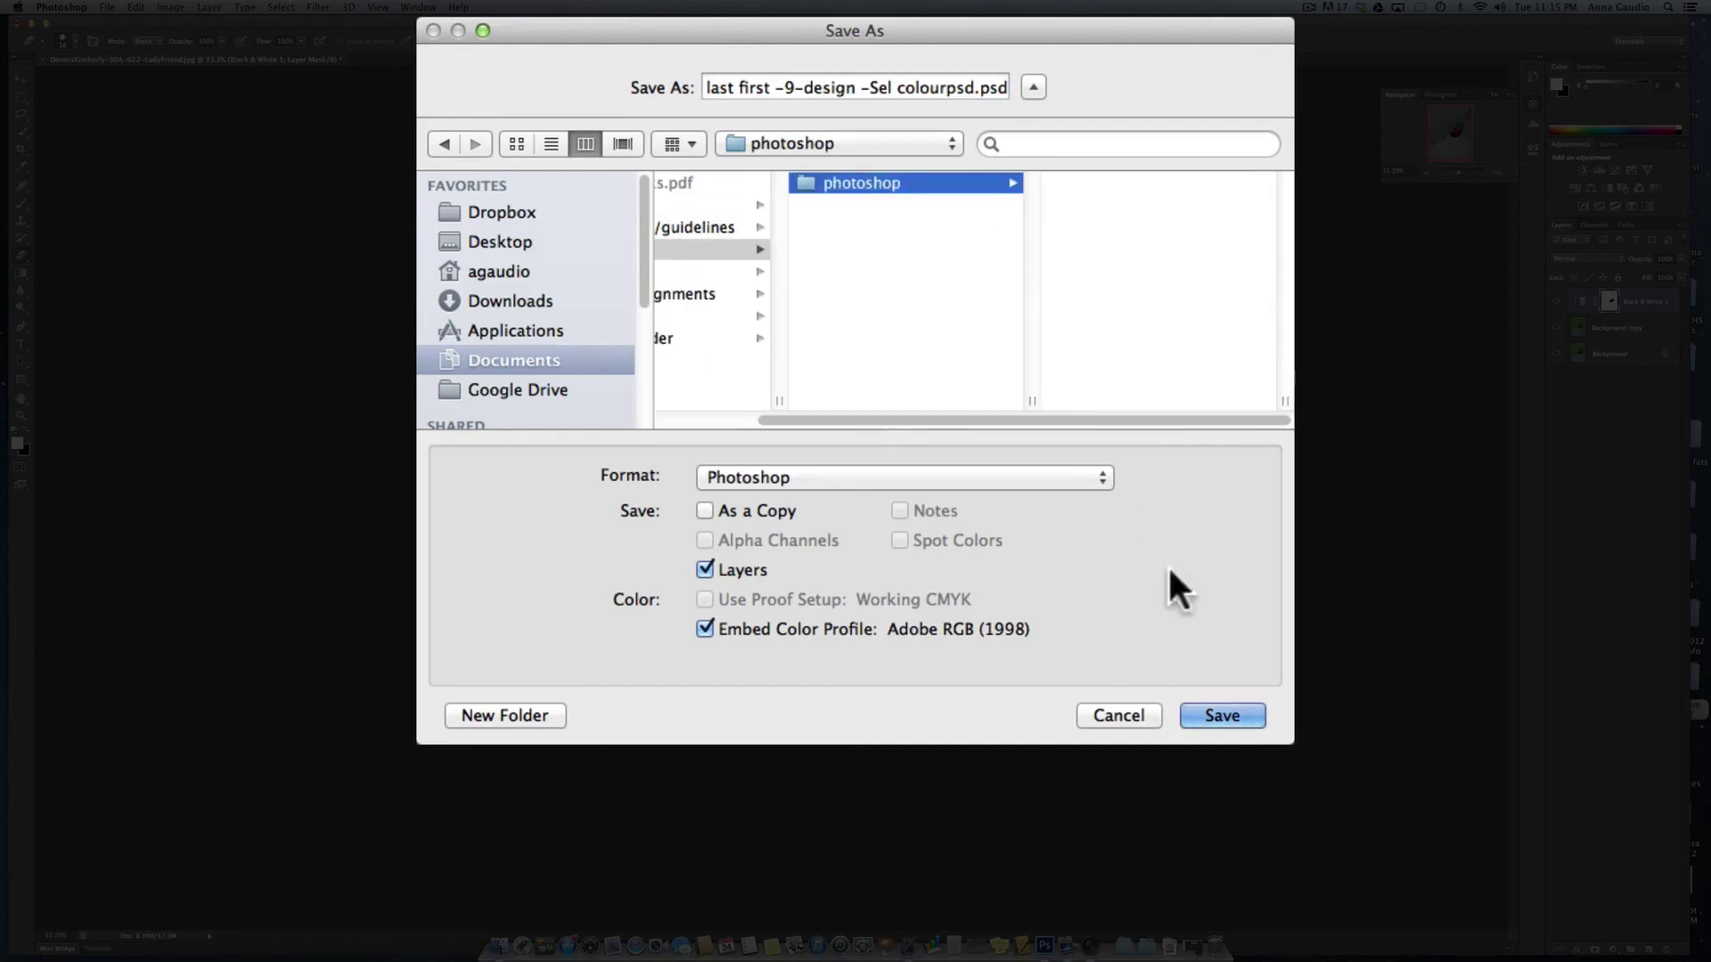
click(1226, 717)
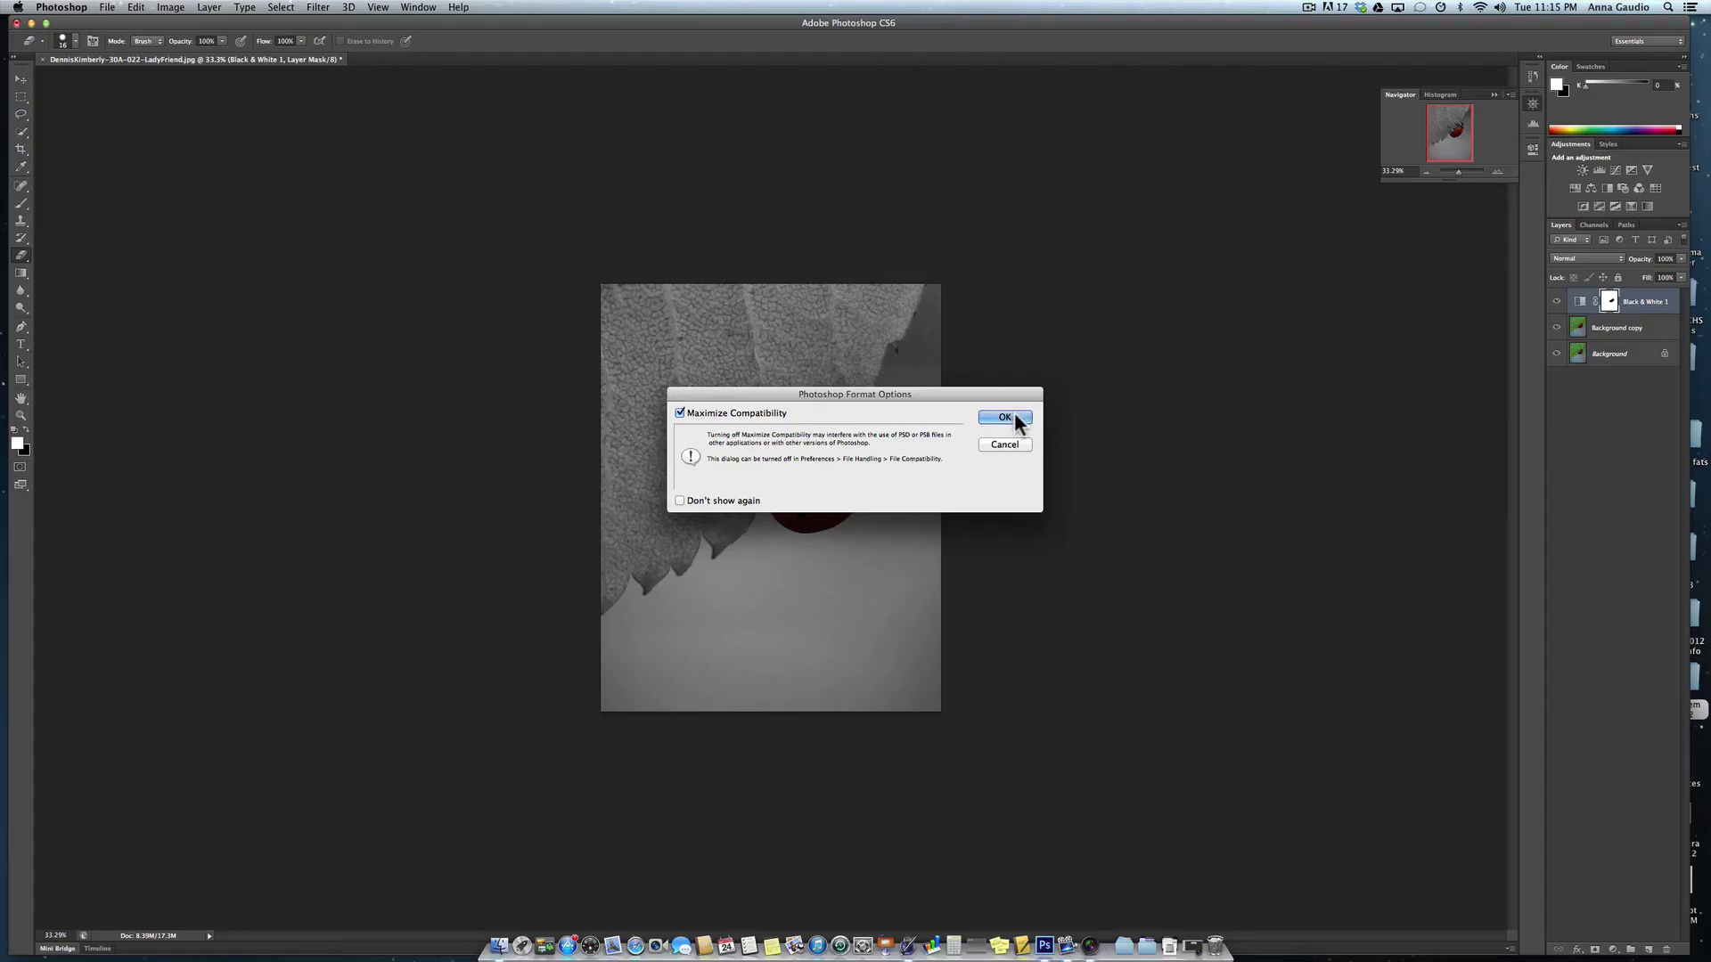
click(1014, 414)
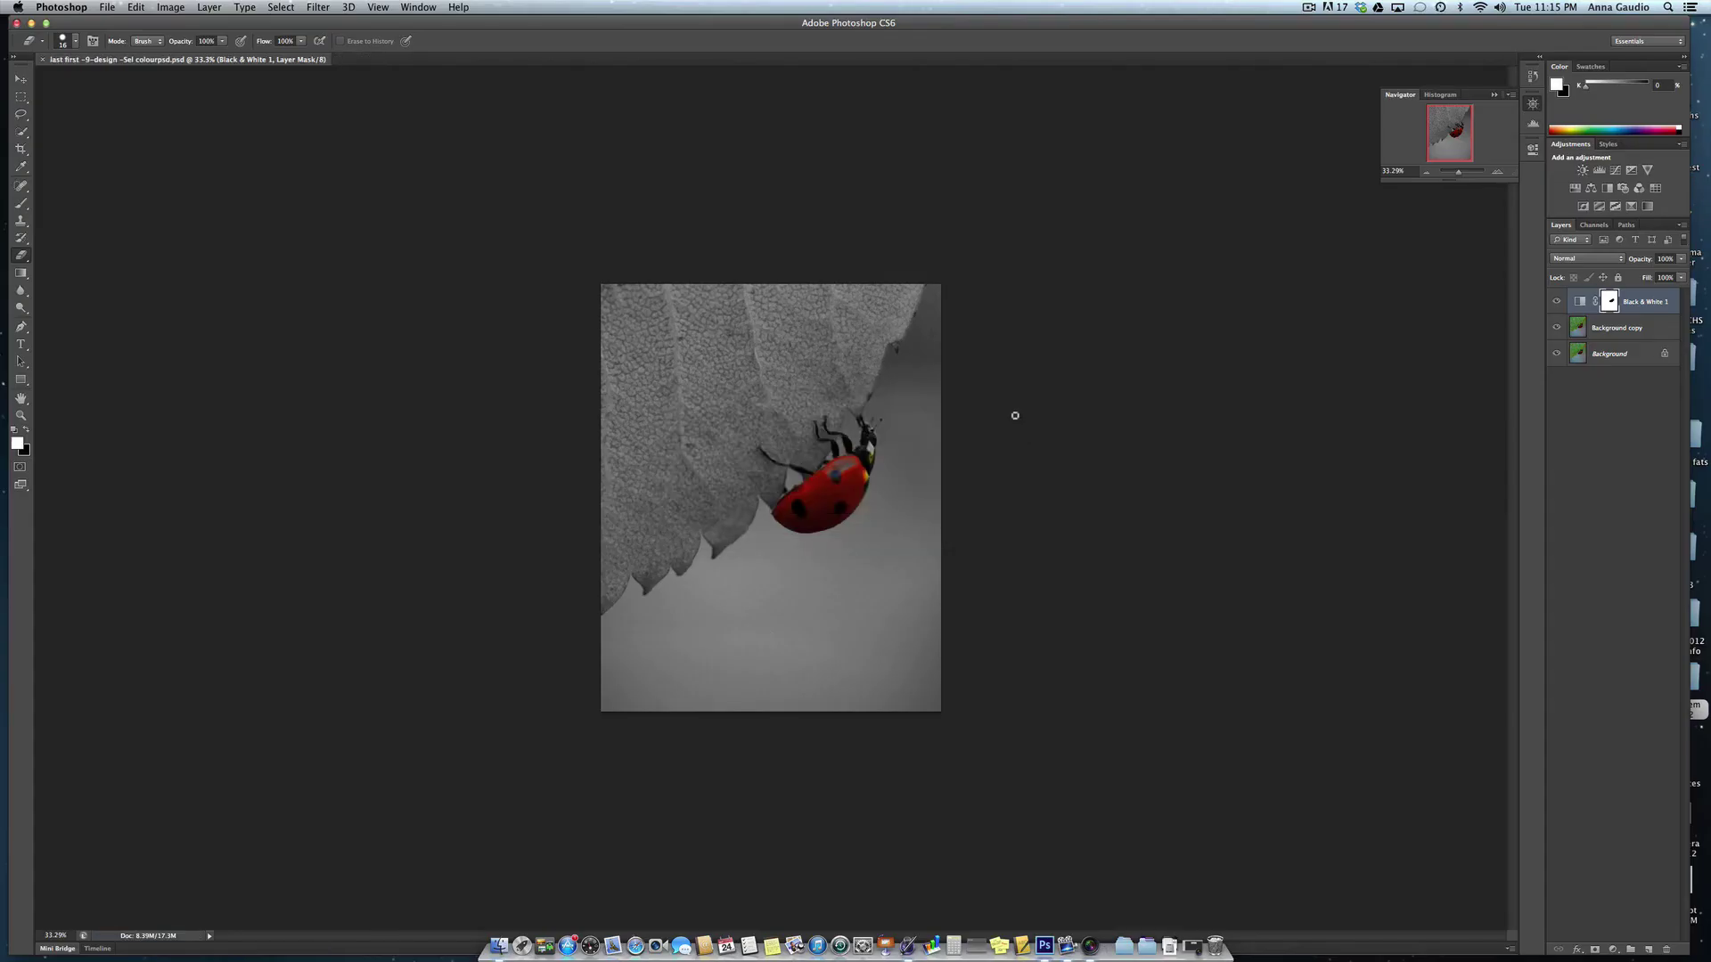